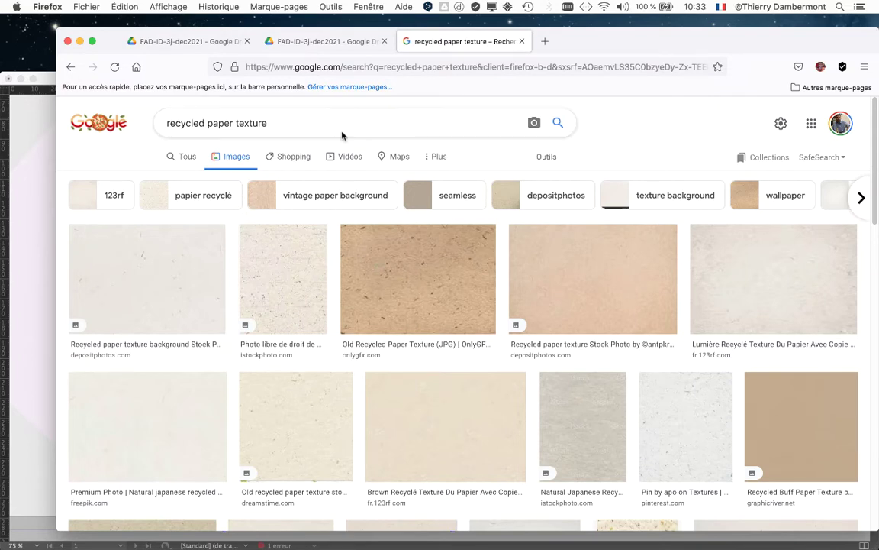
Step: Browse the image results for recycled paper texture and preview the Shutterstock natural brown recycled paper background
scroll(460, 374, down, 3)
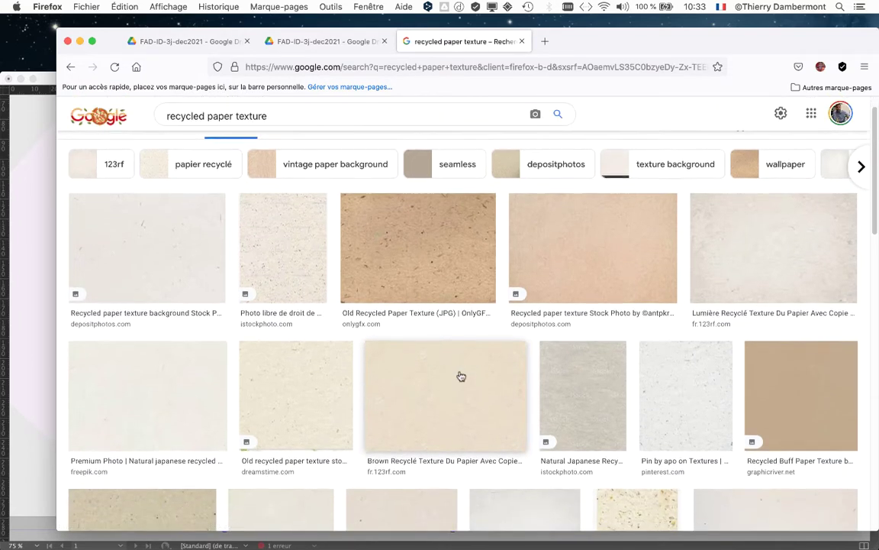
scroll(460, 374, down, 5)
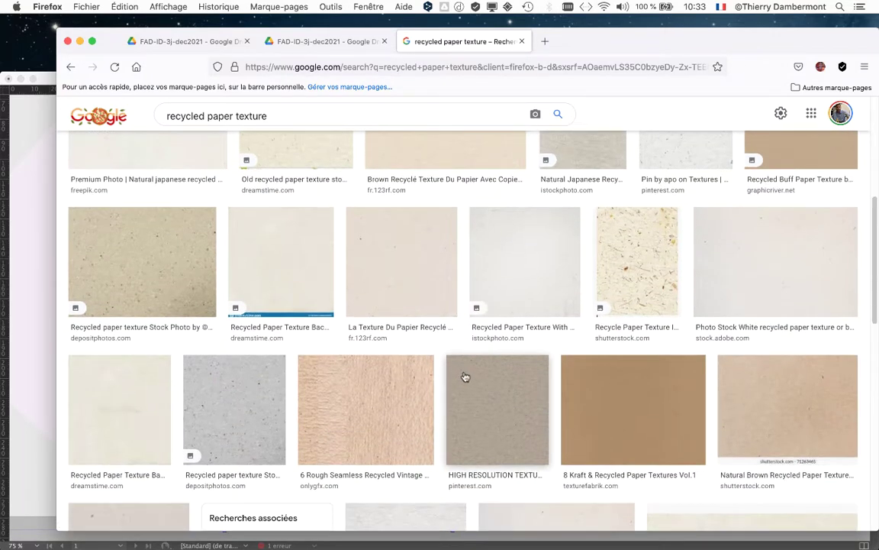
scroll(787, 399, down, 1)
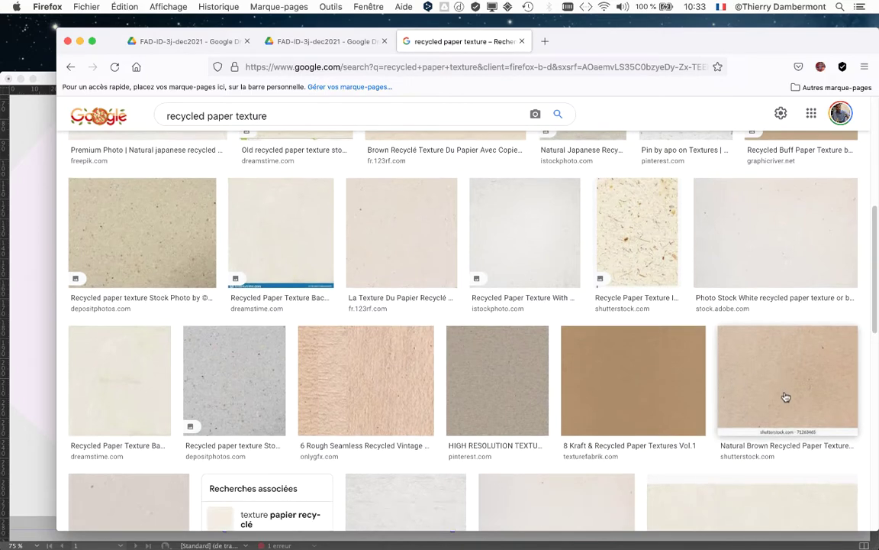
click(776, 365)
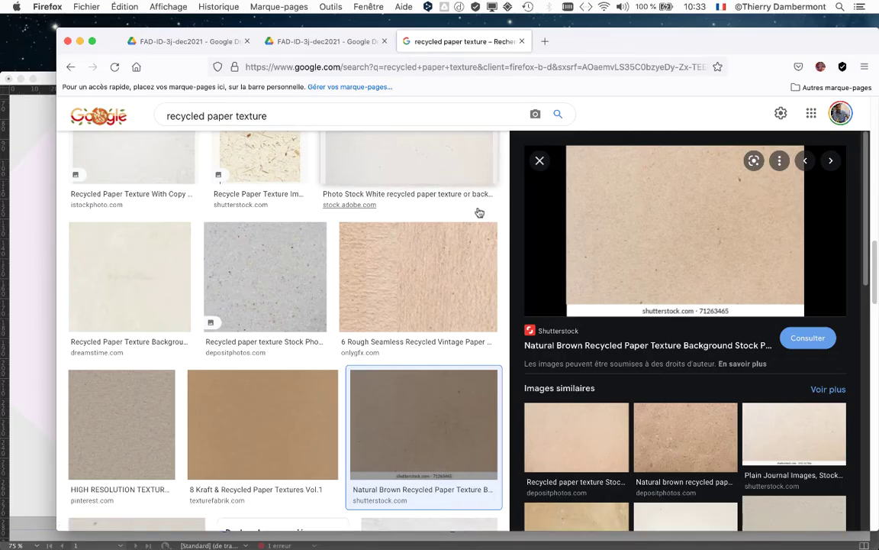
click(540, 160)
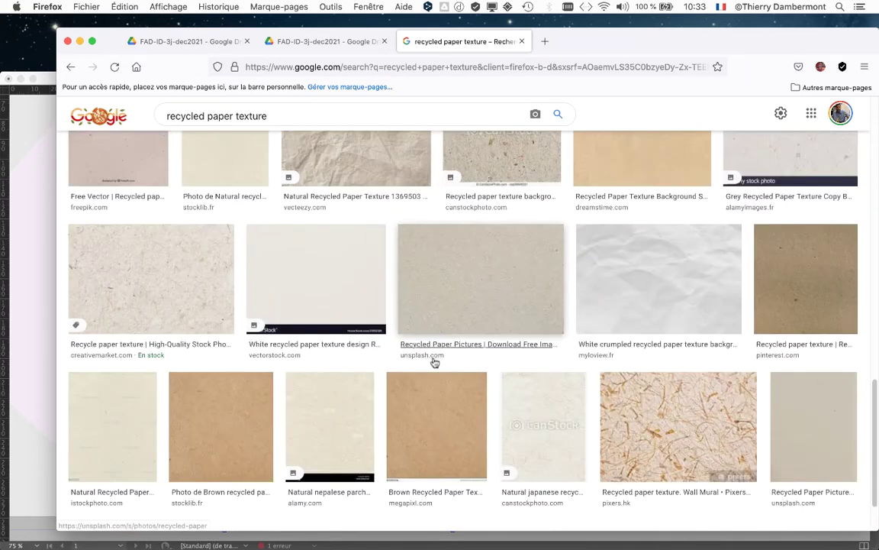
scroll(436, 359, down, 1)
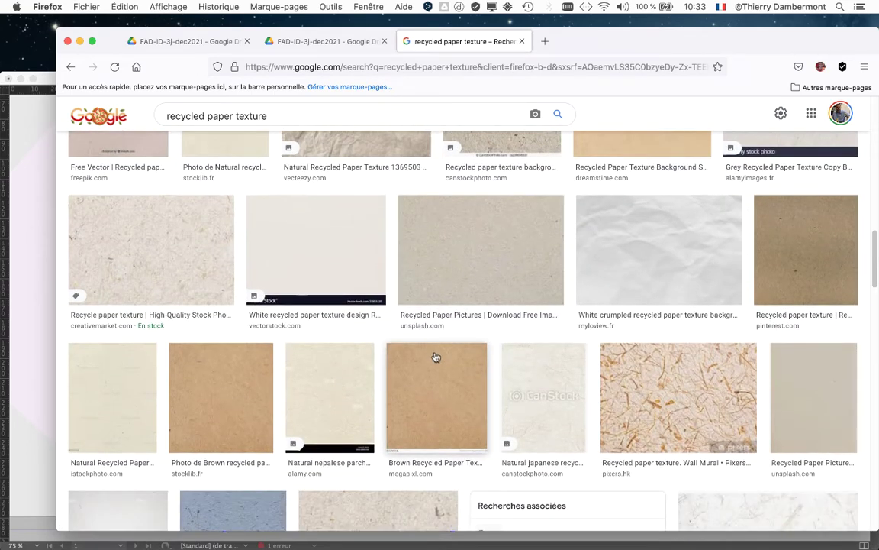
scroll(434, 355, down, 5)
Step: Copy the search phrase "recycled paper texture" from the image search
click(259, 107)
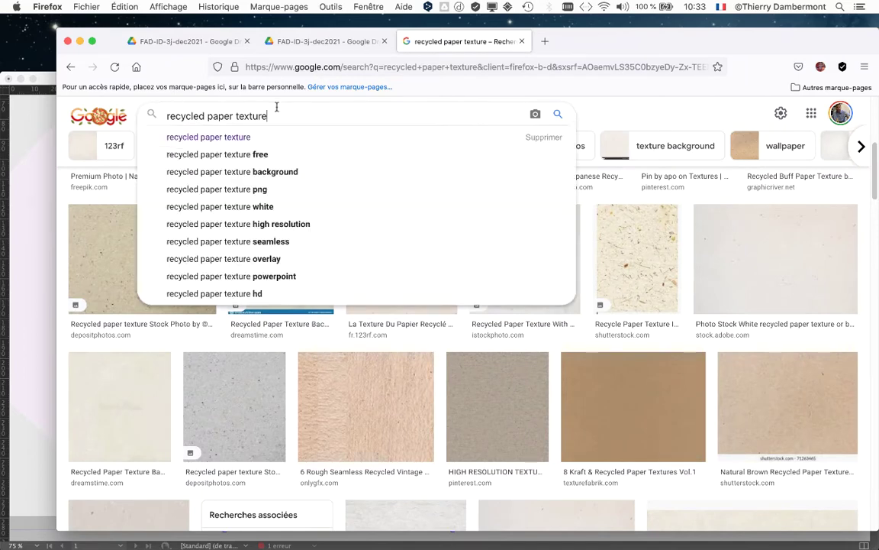
key(super+a)
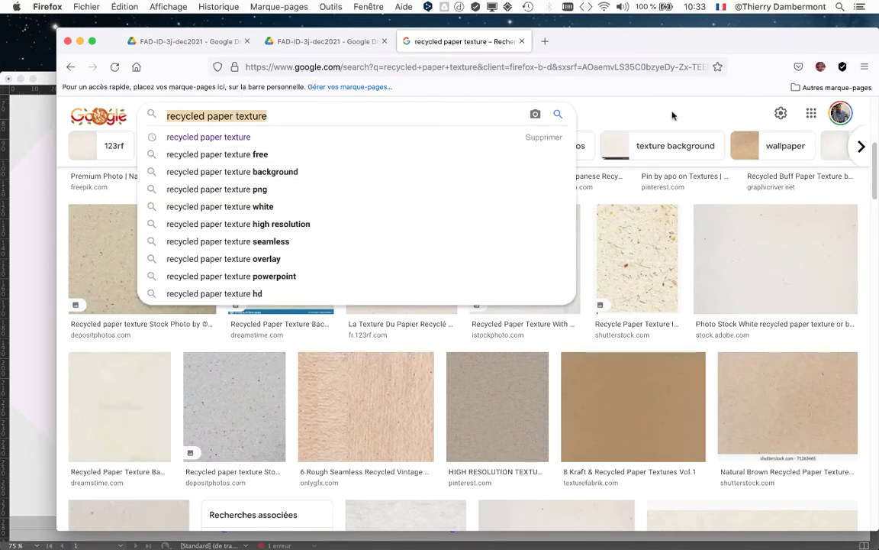
click(596, 105)
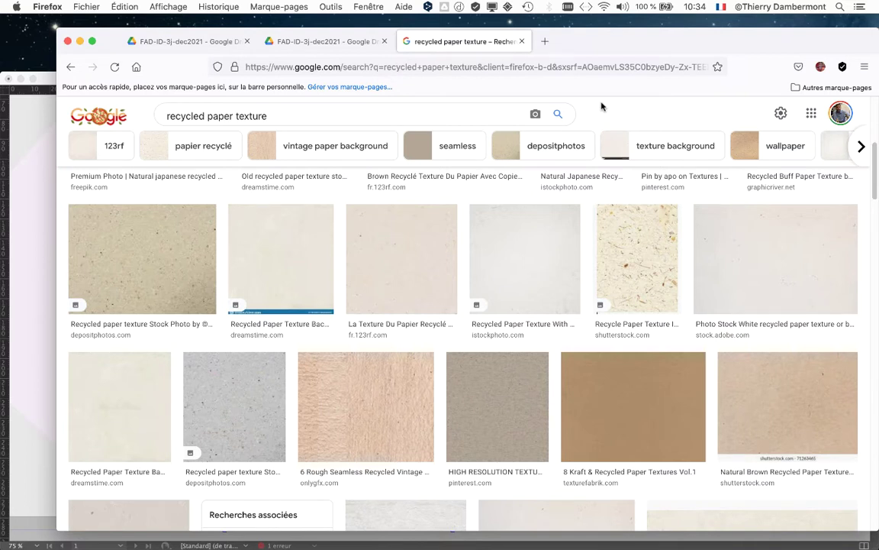
Step: Search for "bing" in a new browser tab, open the Bing home page, and enlarge the browser window
click(544, 41)
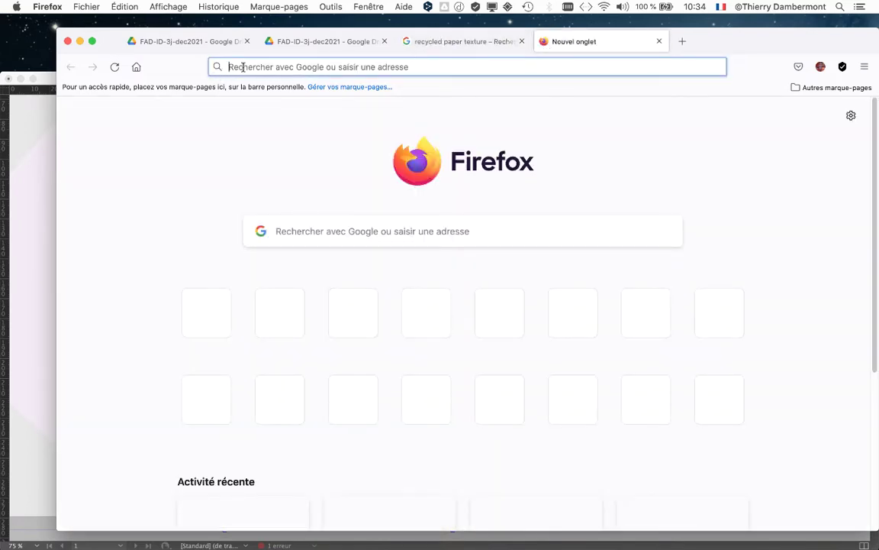
text(bing)
key(Return)
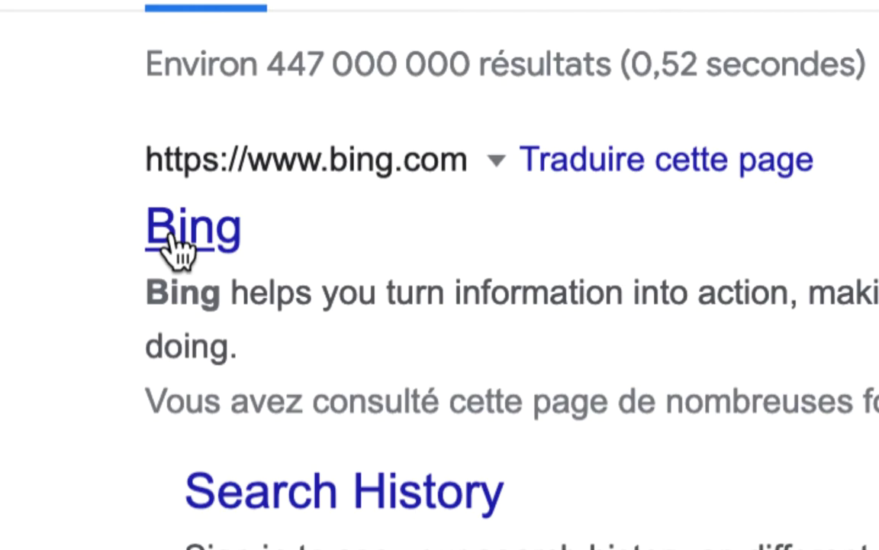
click(171, 235)
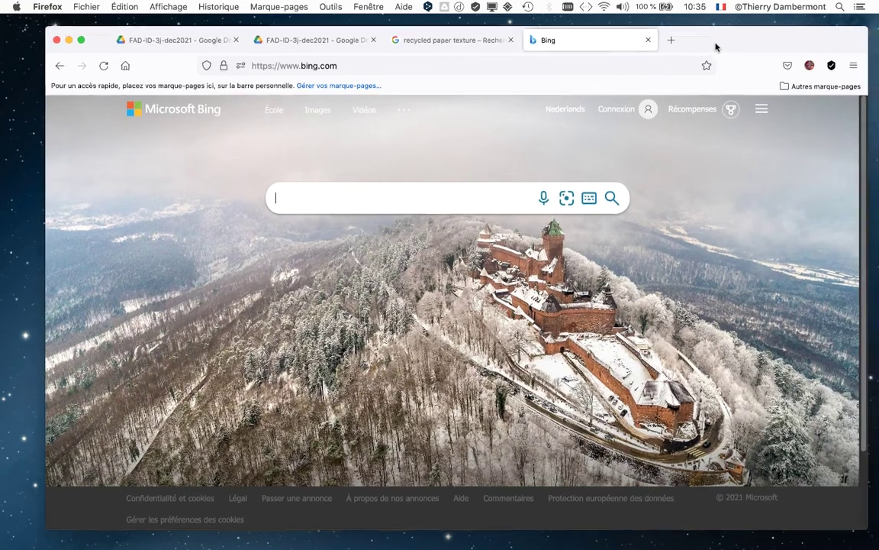
drag(716, 47, 673, 37)
drag(828, 519, 876, 525)
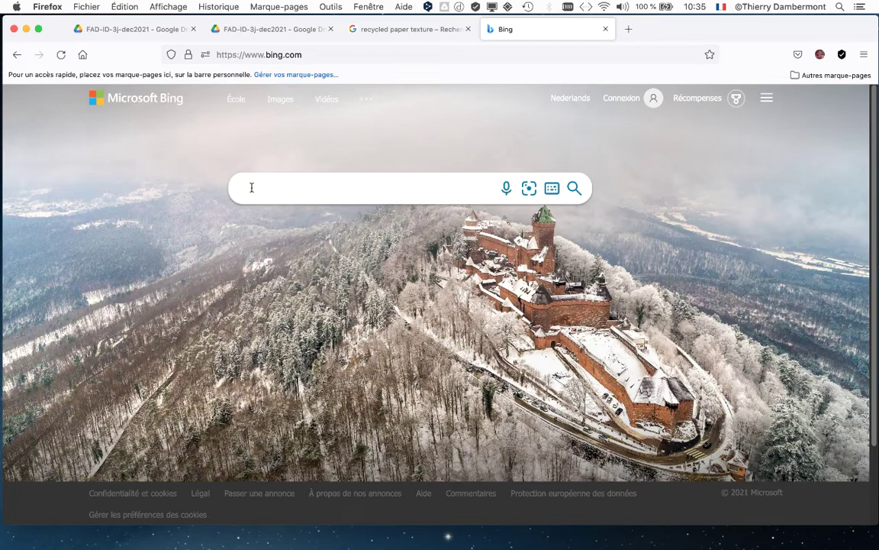
Step: Search Bing for "recycled paper texture" using the copied phrase and show the image results
key(super+v)
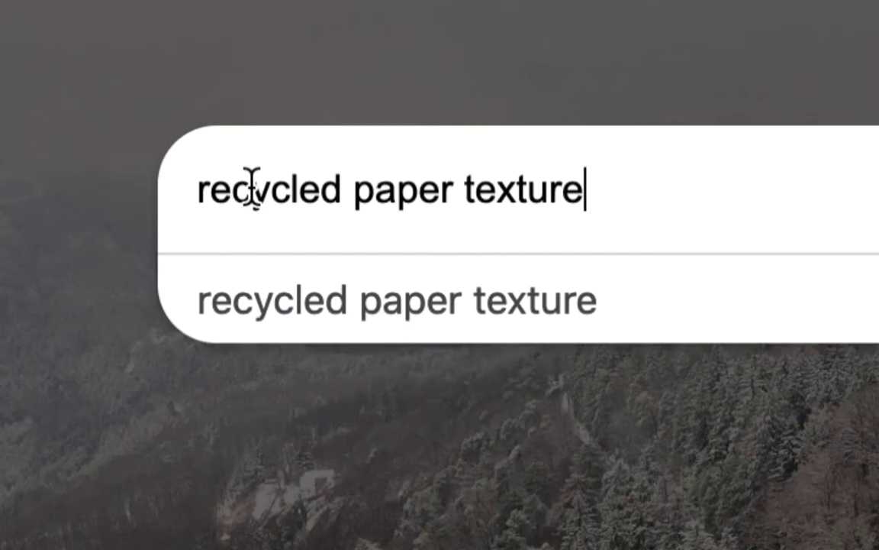
key(Return)
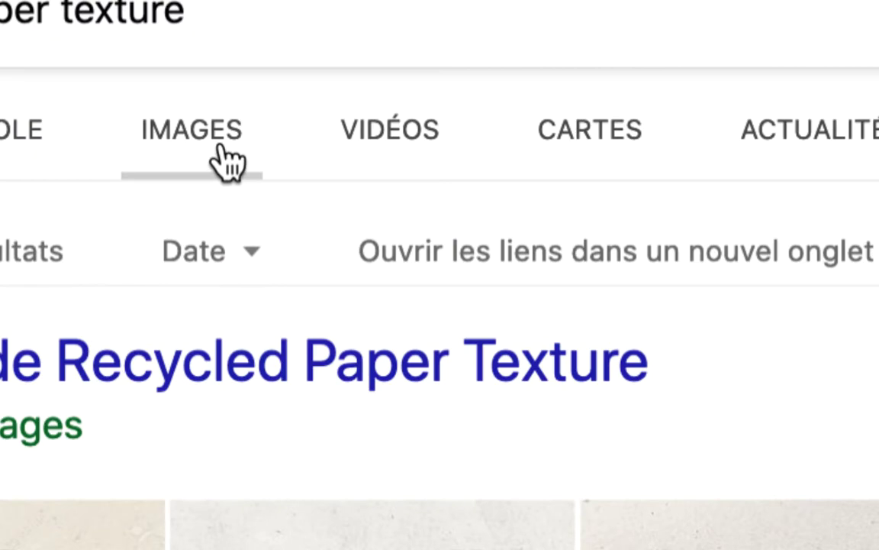
click(222, 148)
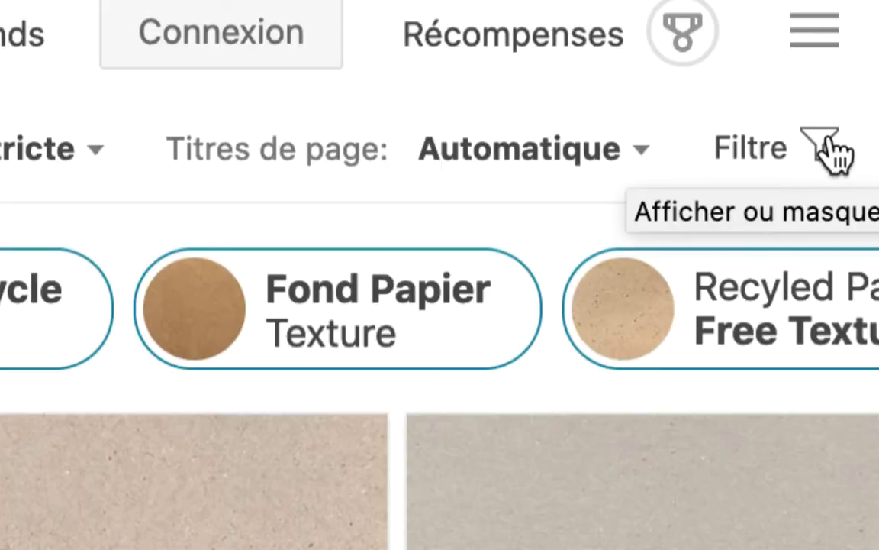
Step: Filter the image results to the size "Très grand format" and the licence "Domaine public"
click(832, 150)
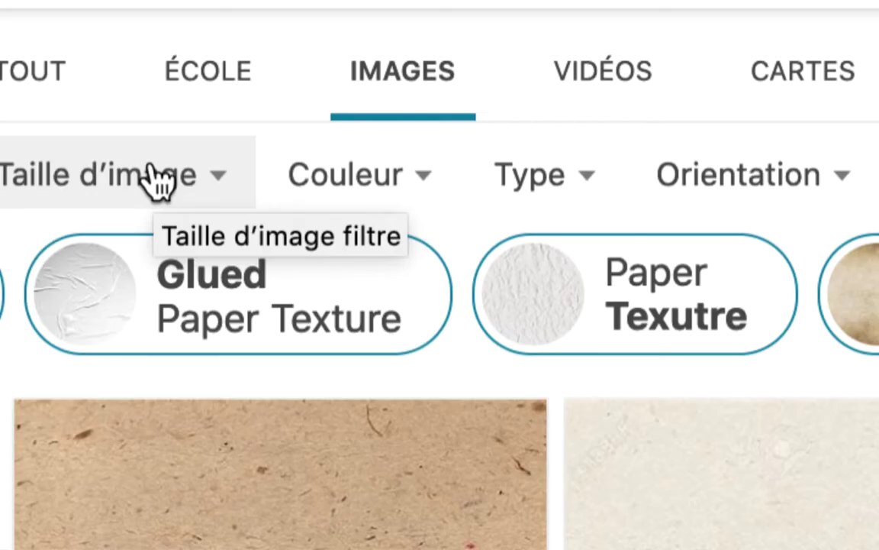
click(156, 180)
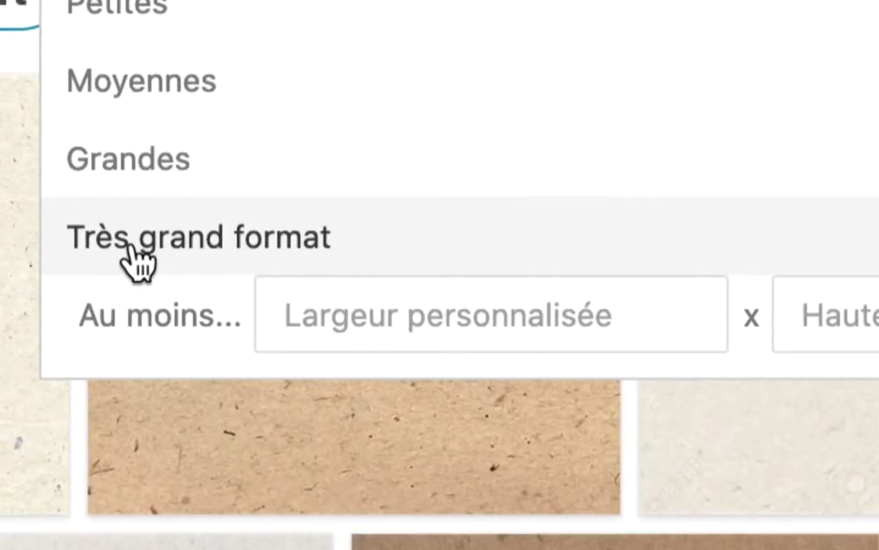
click(137, 258)
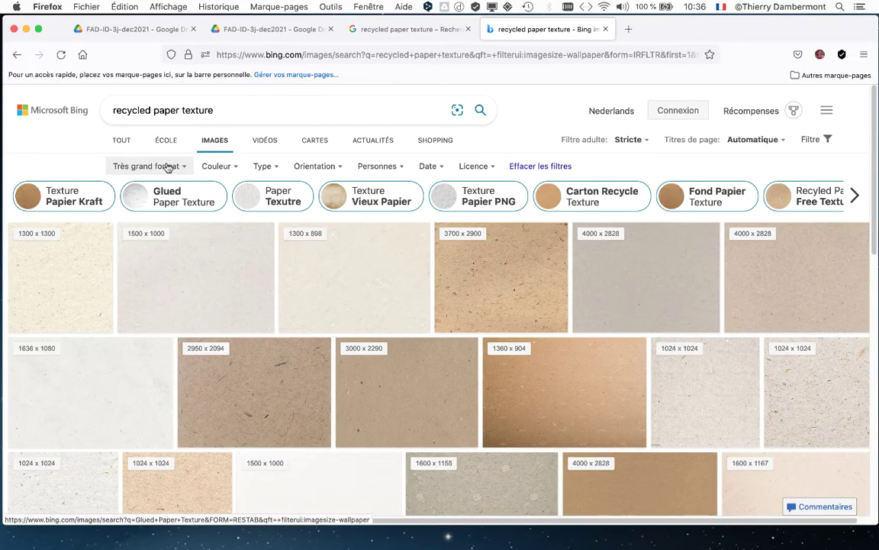
click(166, 167)
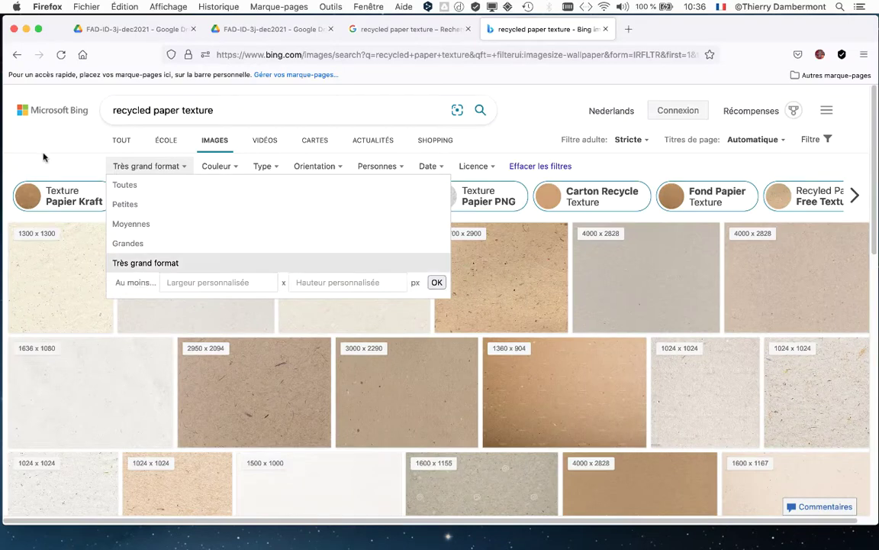
click(77, 161)
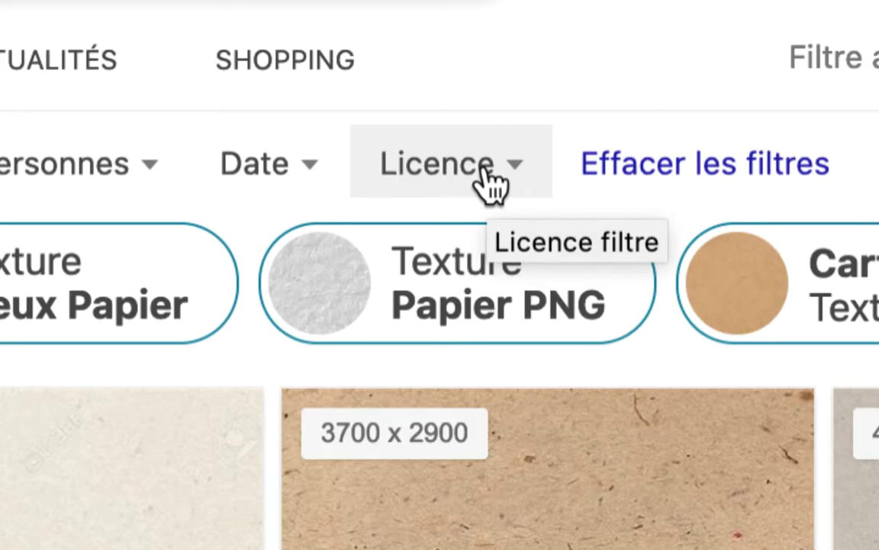
click(493, 184)
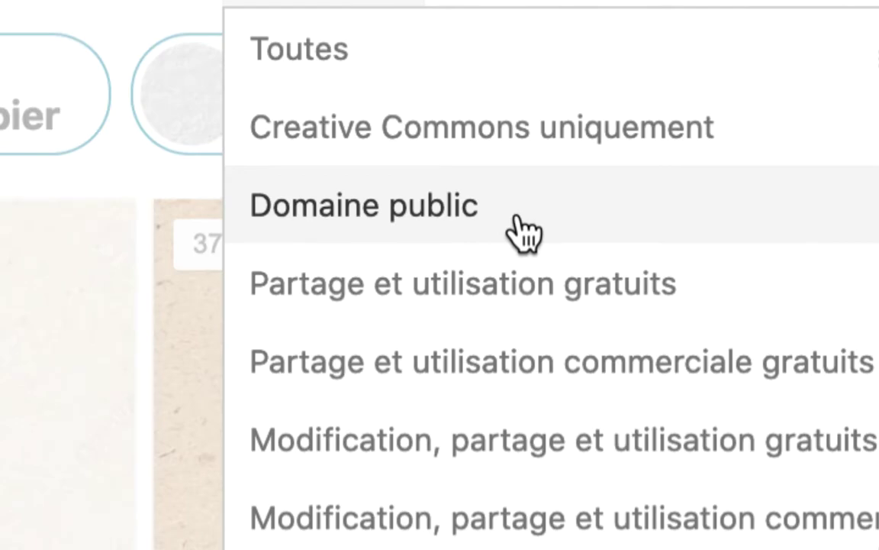
click(521, 232)
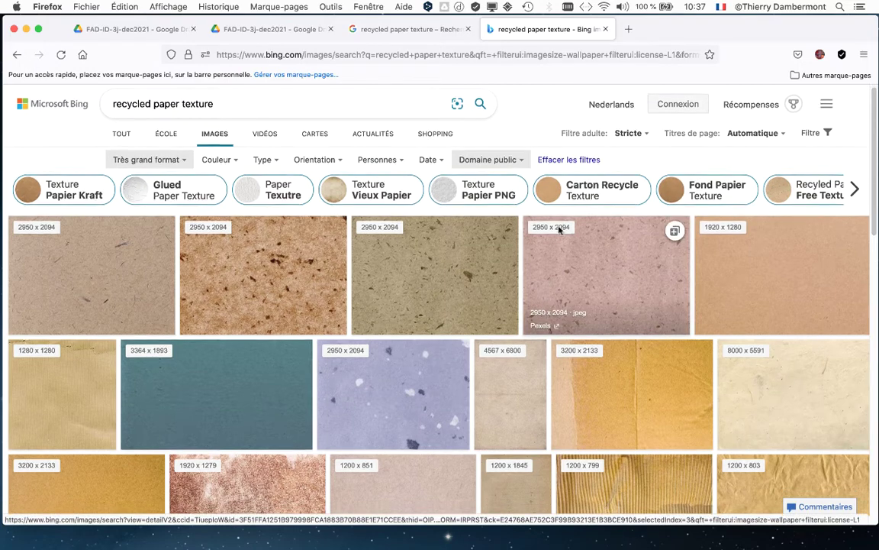
Step: Browse the filtered textures and open the preview of the 1920 x 1280 beige cardboard image from publicdomainpictures.net
scroll(562, 229, down, 1)
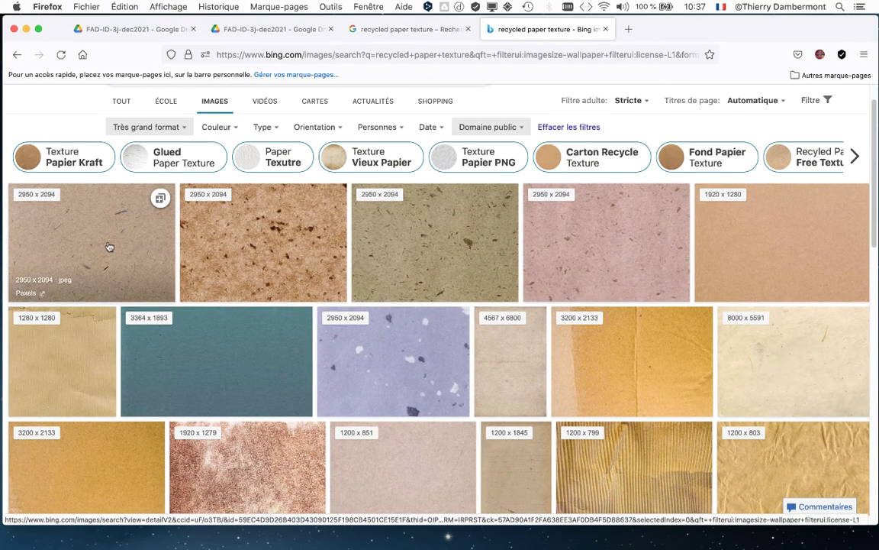
scroll(108, 246, down, 4)
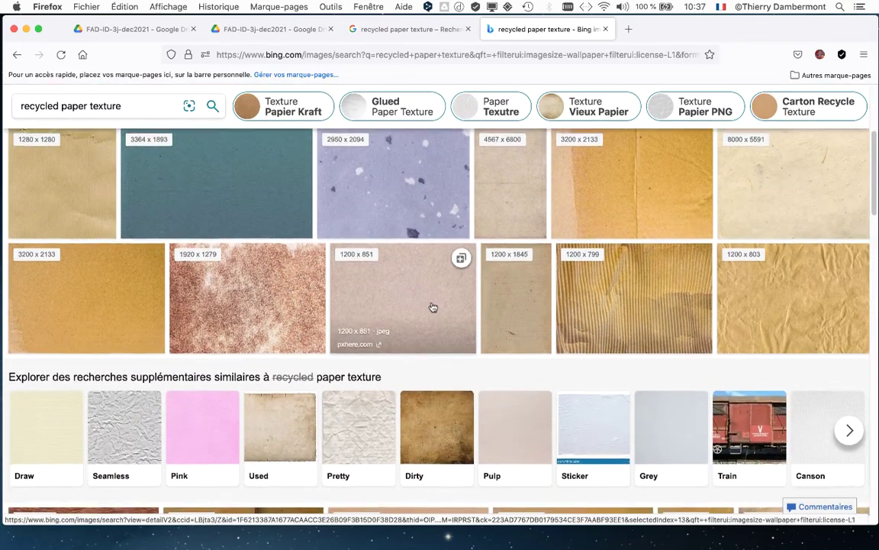
scroll(432, 306, down, 4)
scroll(428, 317, down, 5)
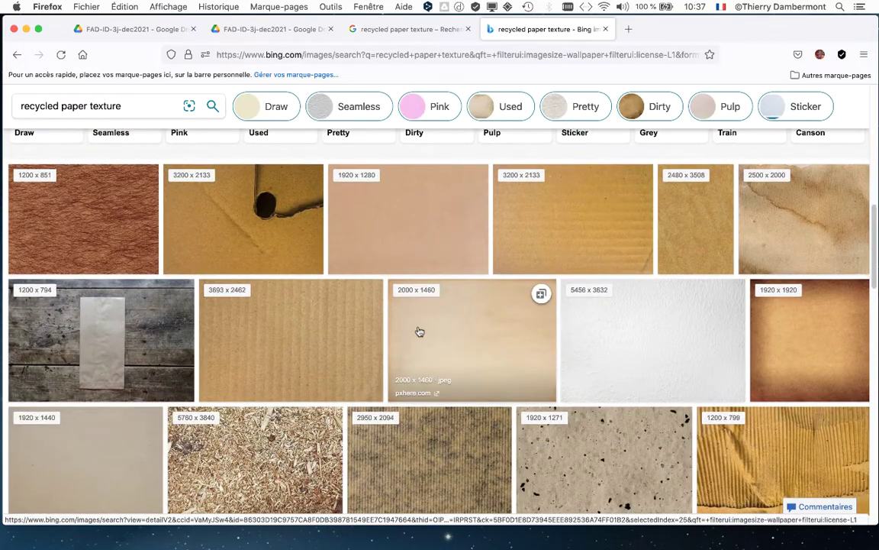
scroll(419, 332, down, 1)
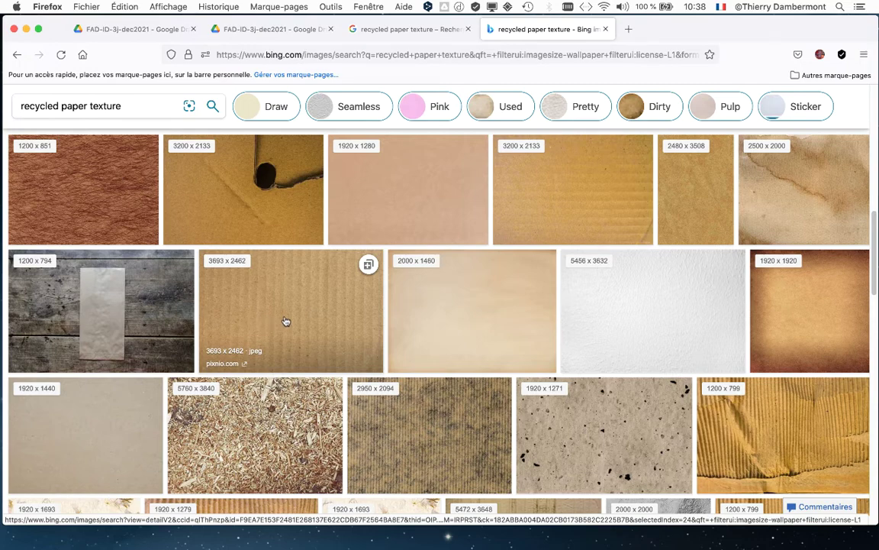
scroll(285, 321, down, 5)
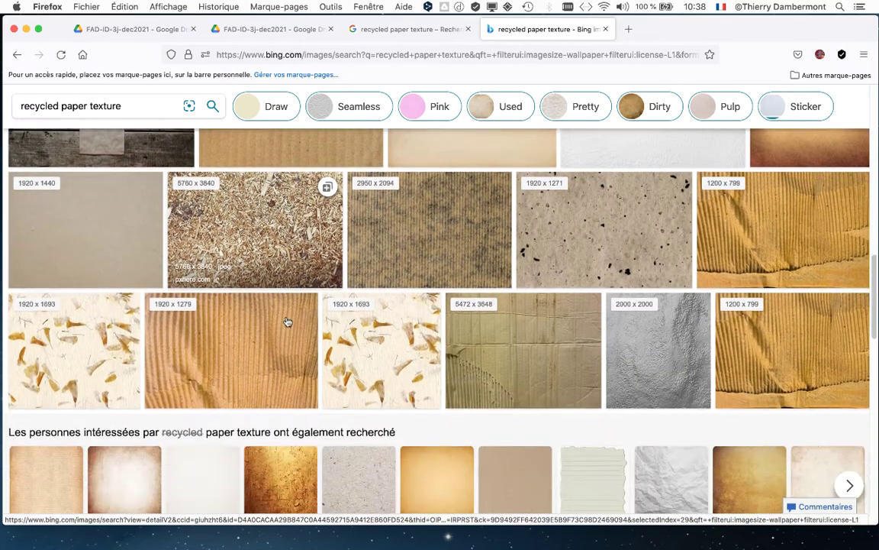
scroll(285, 321, down, 5)
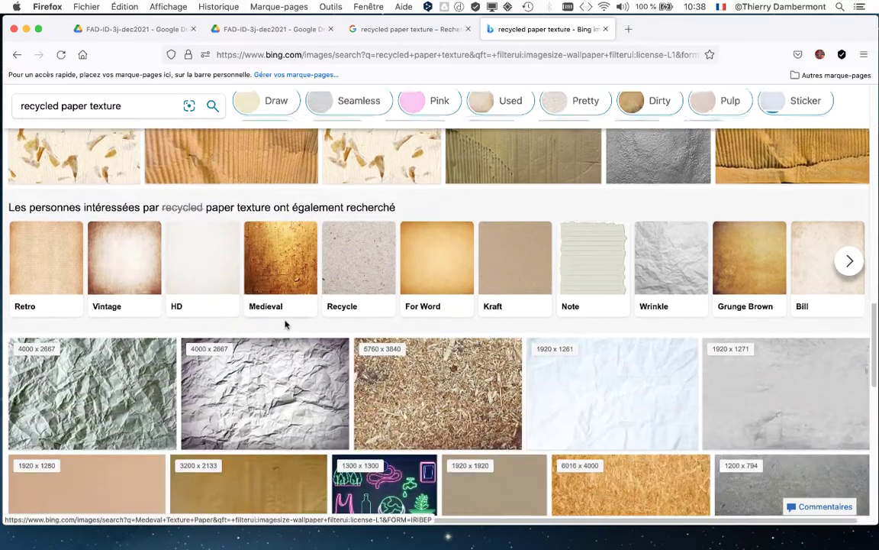
scroll(285, 325, down, 3)
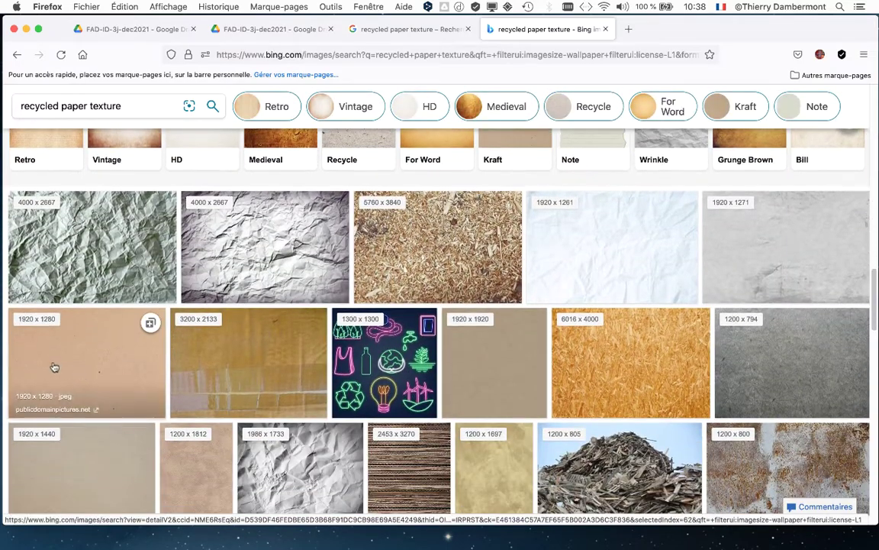
click(54, 365)
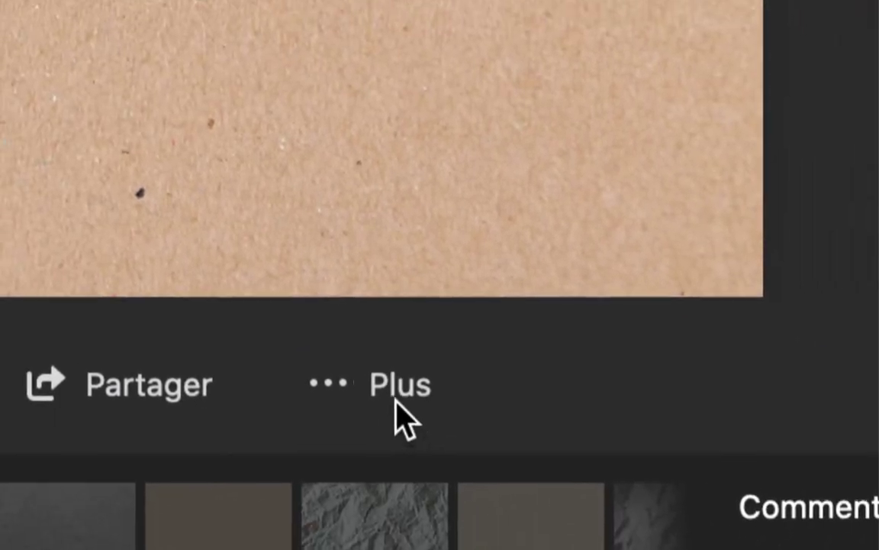
Step: Display the original cardboard texture image in its own tab and enlarge it to inspect the detail
click(392, 408)
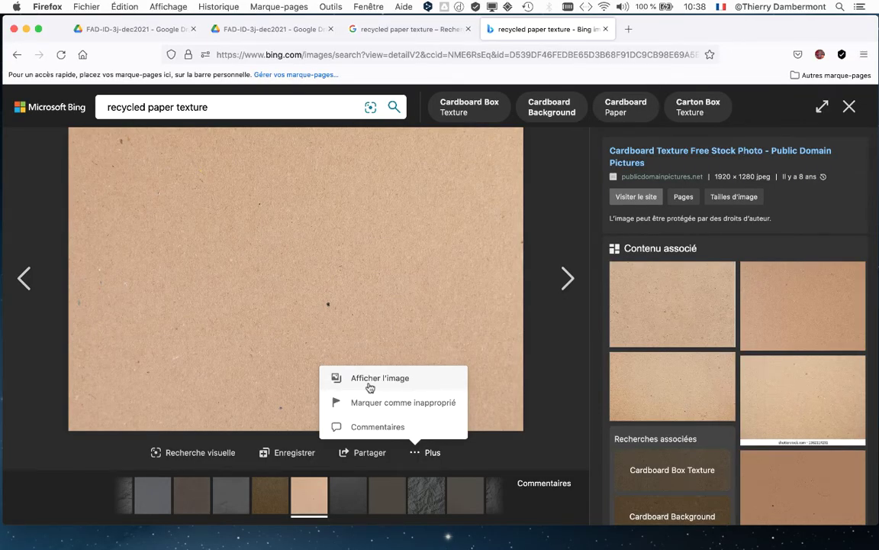
click(370, 380)
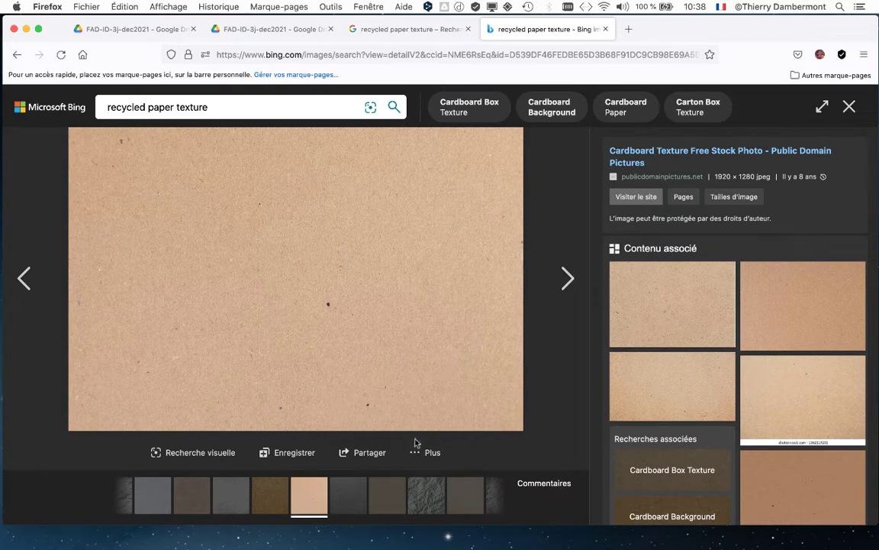
click(423, 452)
click(398, 381)
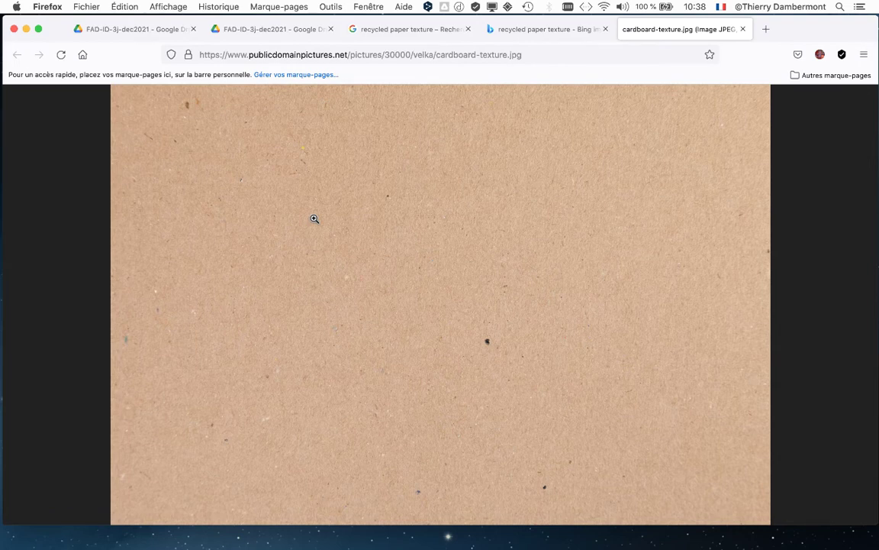
click(311, 204)
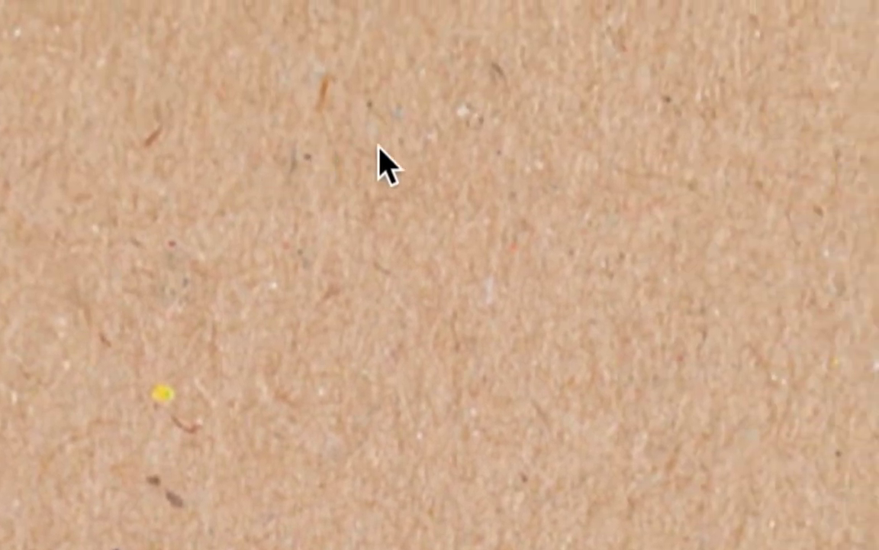
Step: Save the cardboard texture image as cardboard-texture.jpg in the Links folder inside docs session 2 > Dossier intro - 11
click(484, 187)
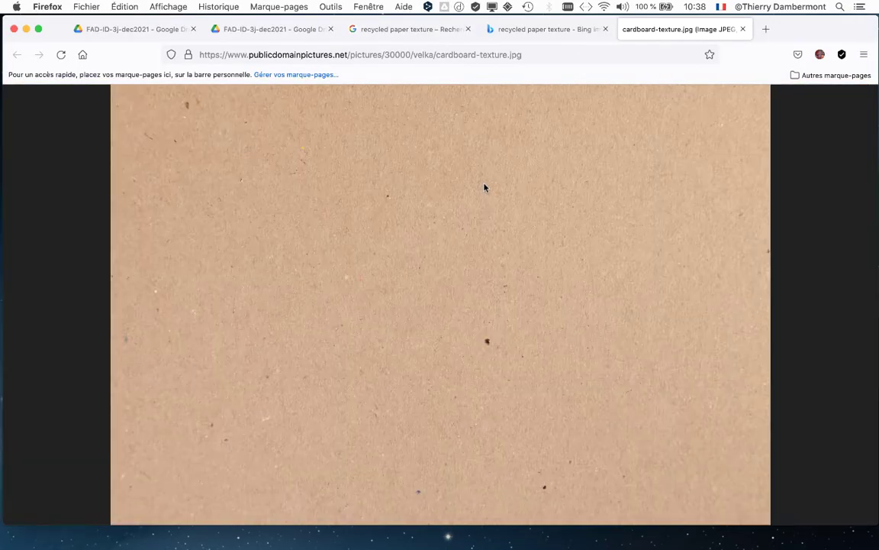
click(484, 187)
click(484, 187)
right_click(484, 187)
click(502, 190)
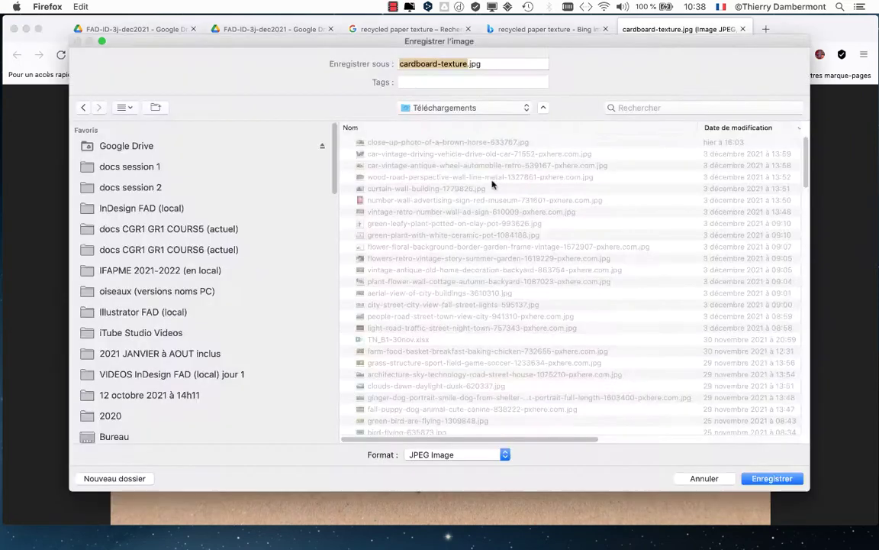
click(259, 188)
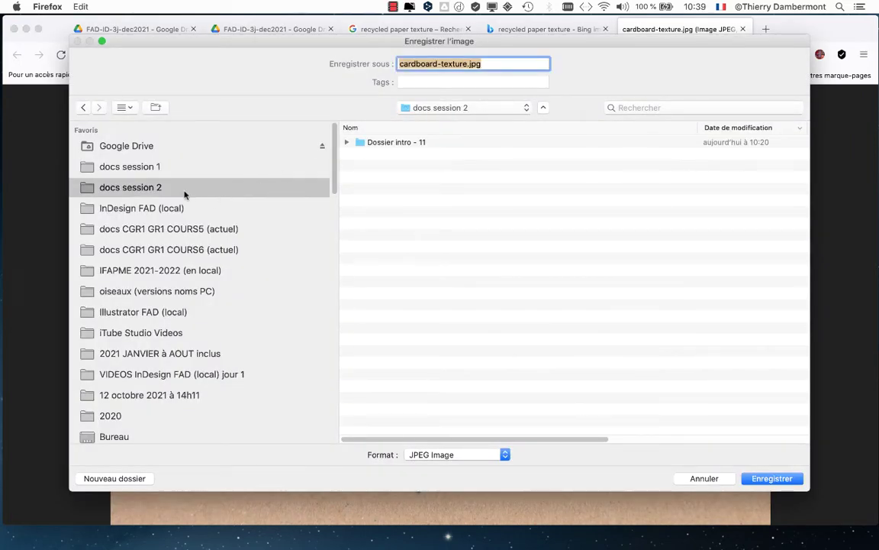
click(397, 142)
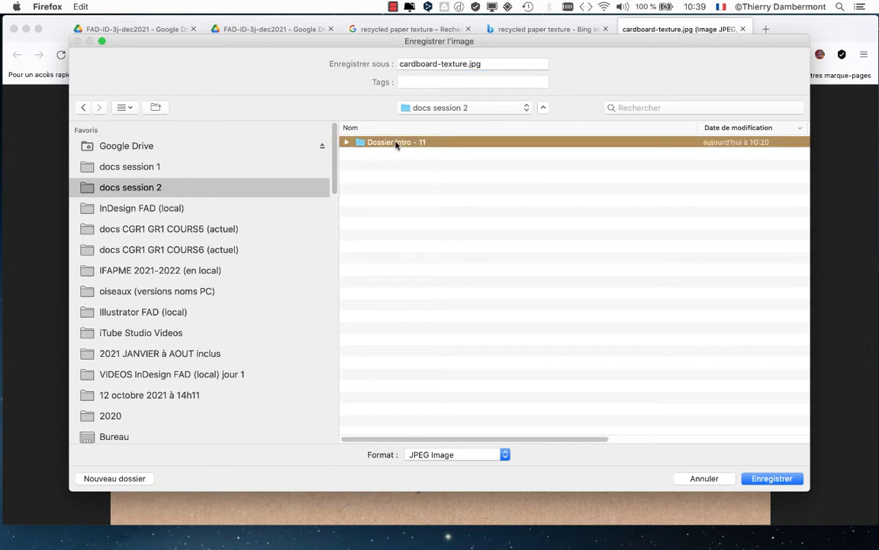
double_click(437, 145)
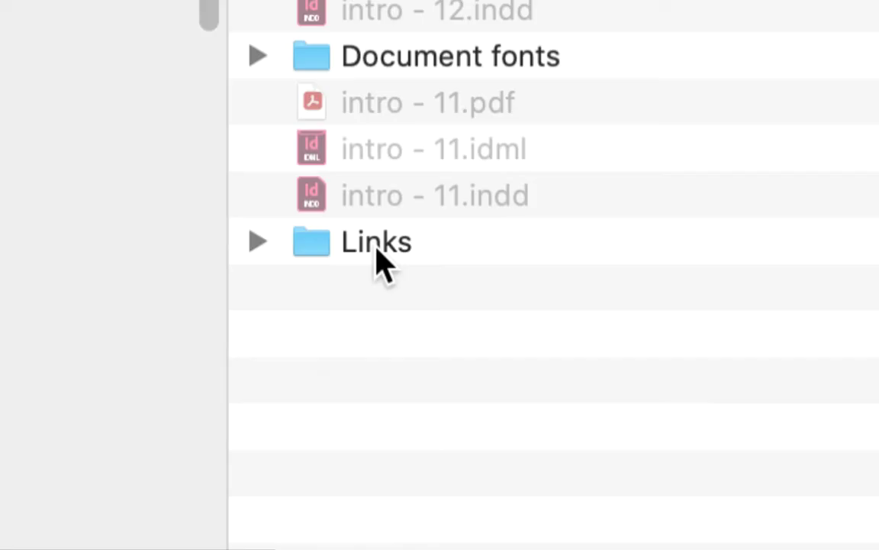
click(258, 241)
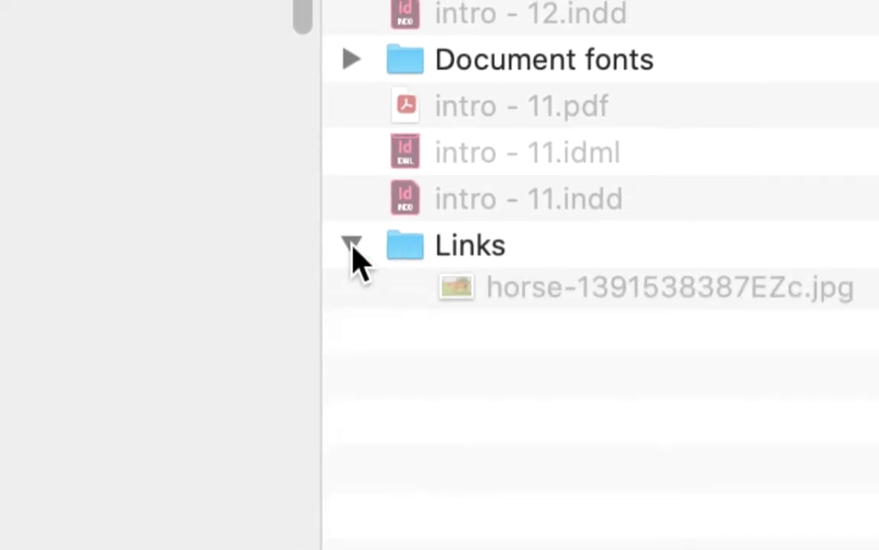
click(258, 241)
click(523, 257)
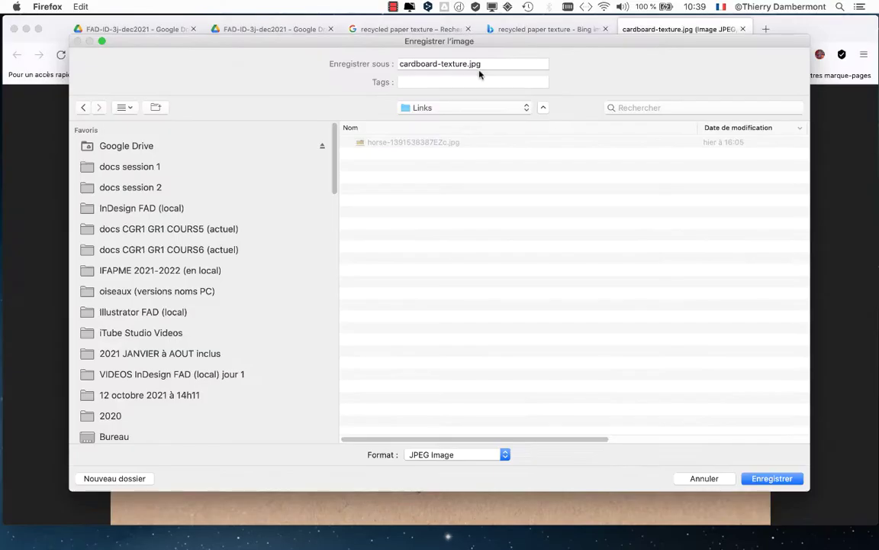
click(762, 479)
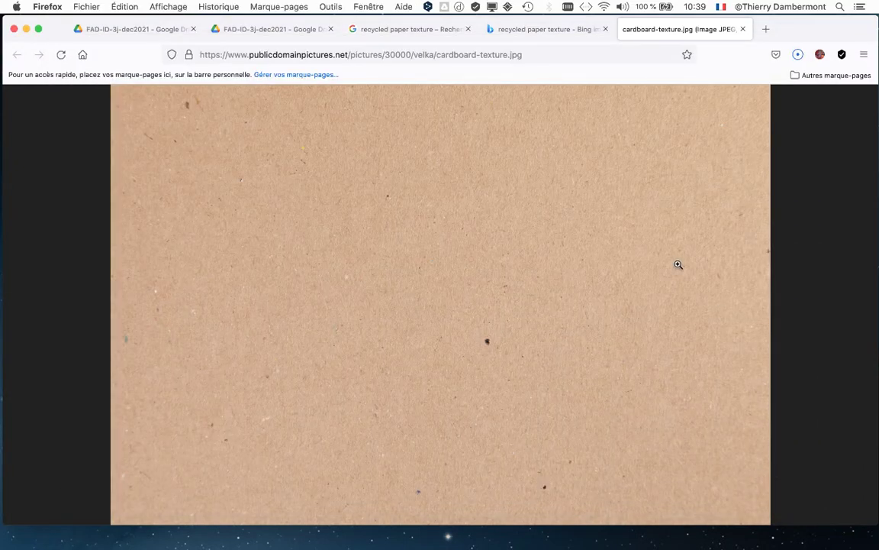
Step: Switch to InDesign and show the whole page of travail des images - 03 with its background frame selected
key(super+Tab)
key(super+Tab)
key(super+Tab)
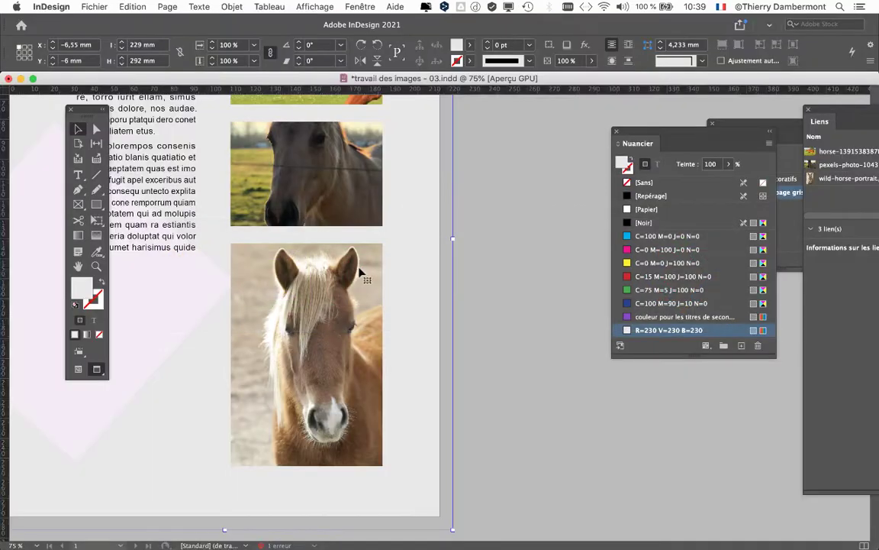
click(324, 246)
key(super+minus)
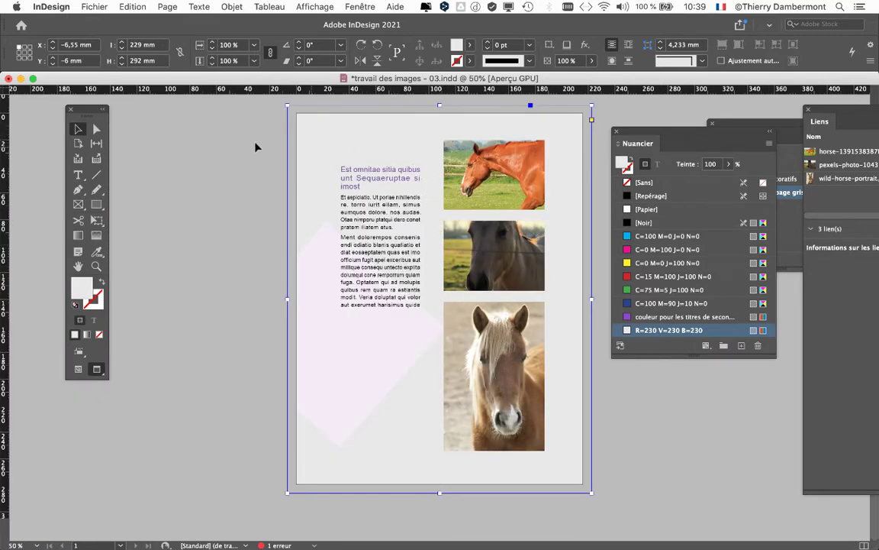
Step: Place cardboard-texture.jpg from the Links folder of Dossier intro - 11 into the selected page background frame
click(90, 7)
click(115, 164)
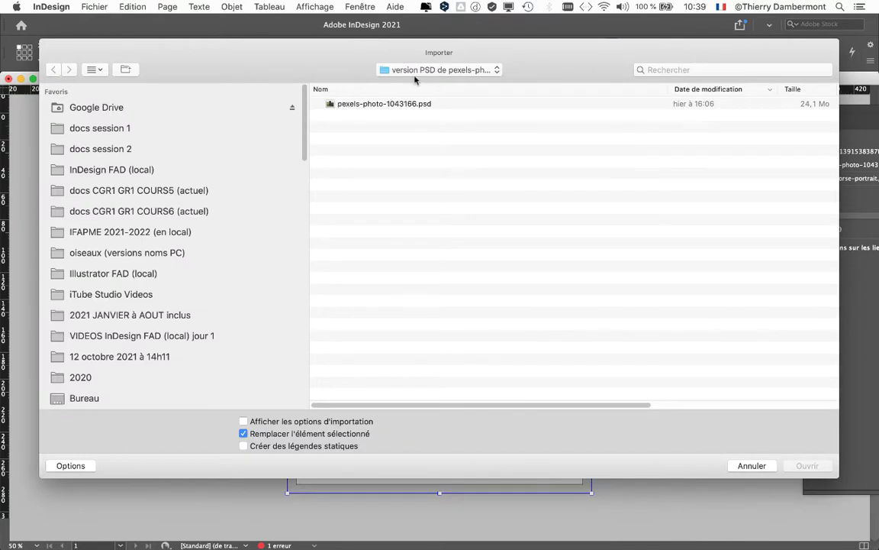
click(124, 151)
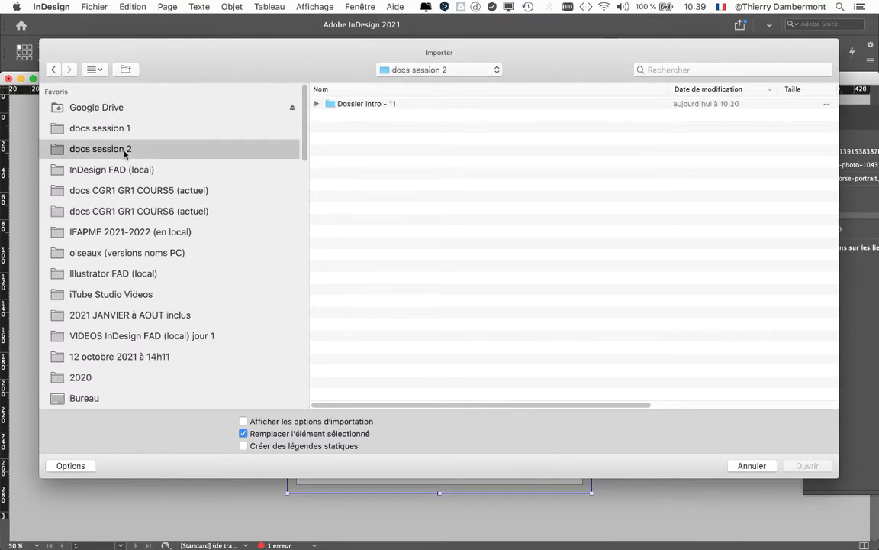
double_click(381, 105)
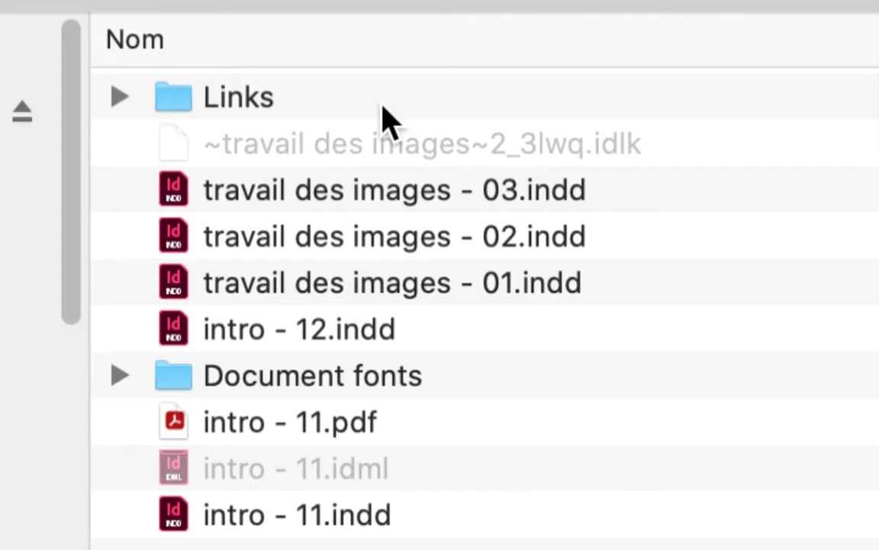
click(381, 106)
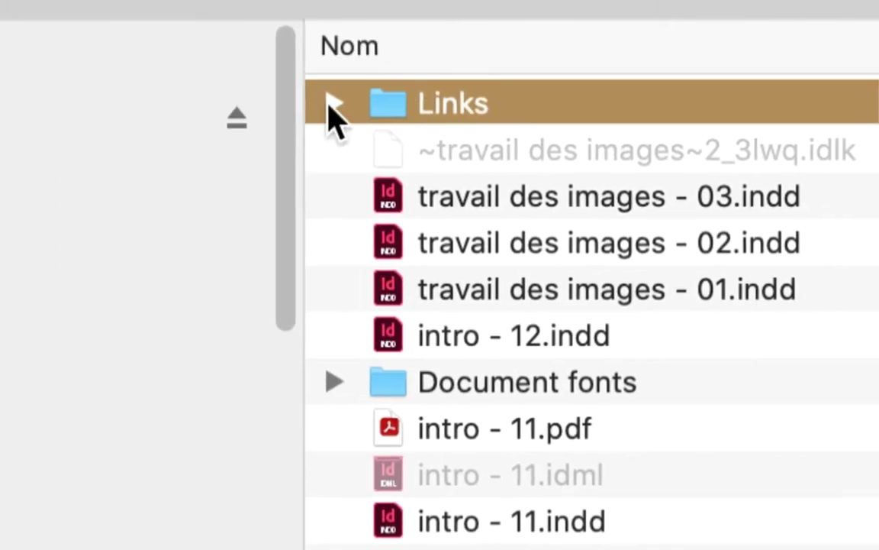
click(120, 97)
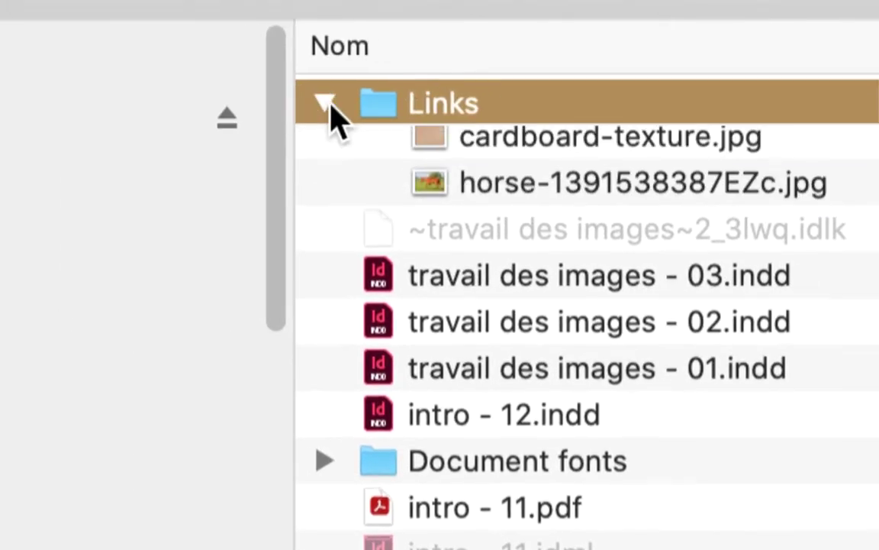
click(457, 142)
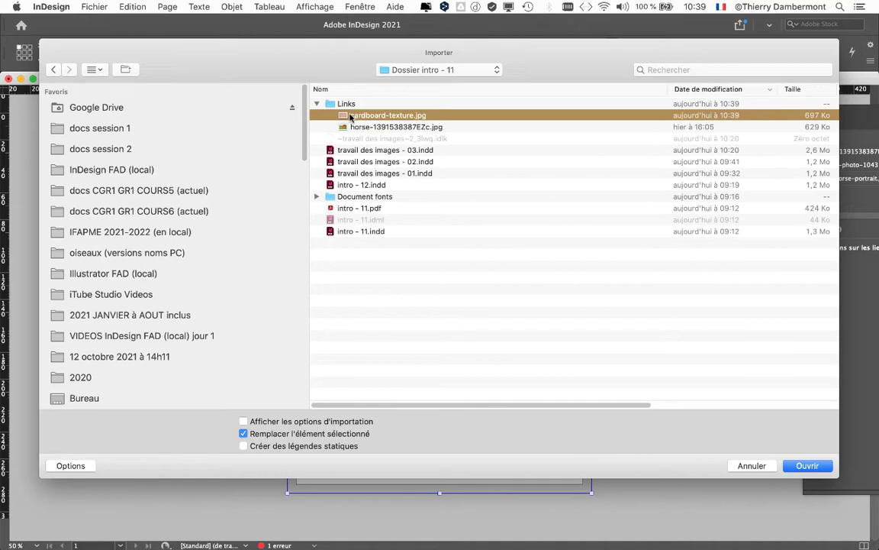
click(807, 465)
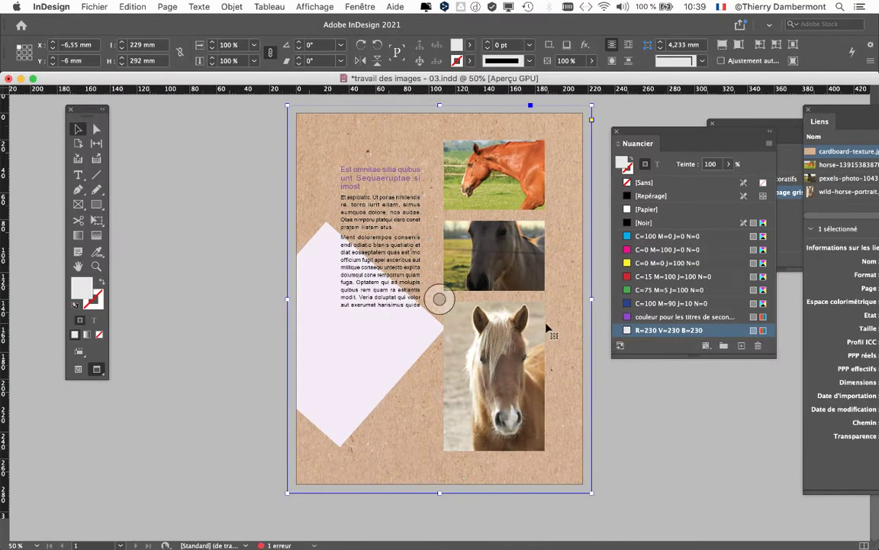
click(231, 6)
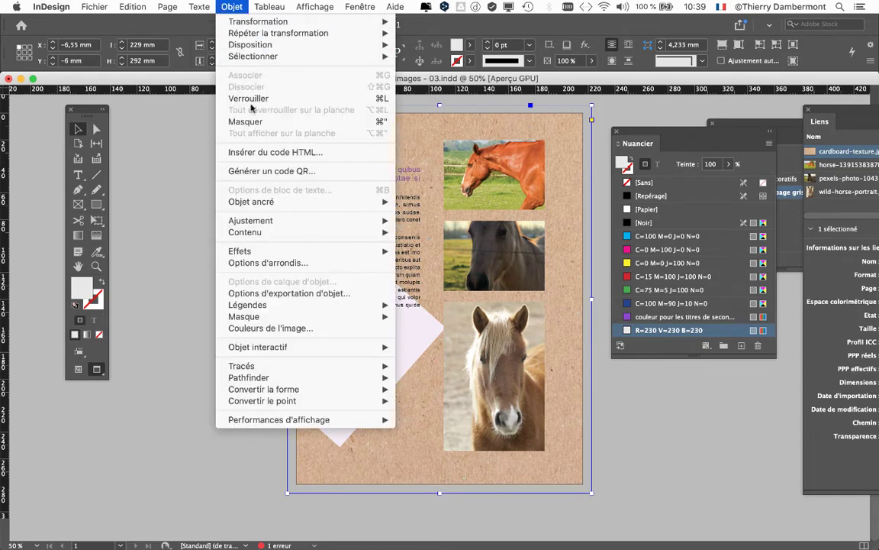
mouse_move(301, 220)
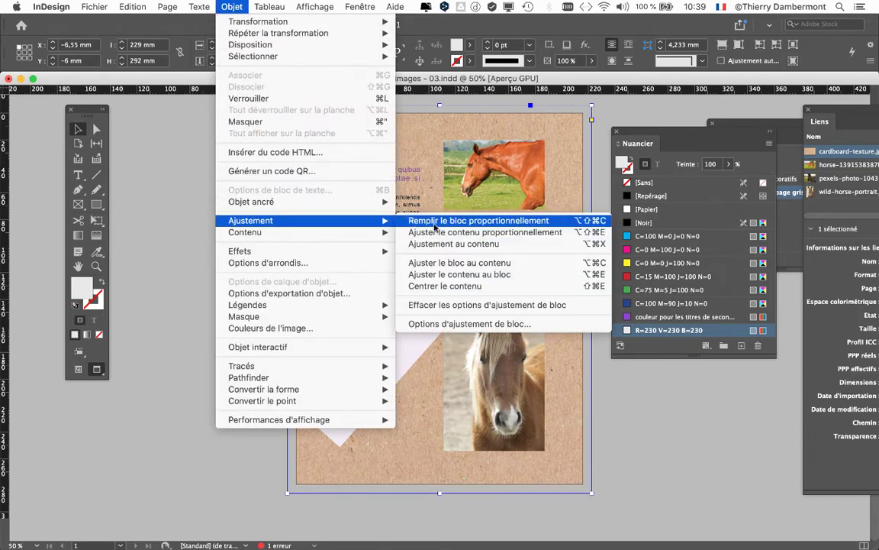
click(435, 223)
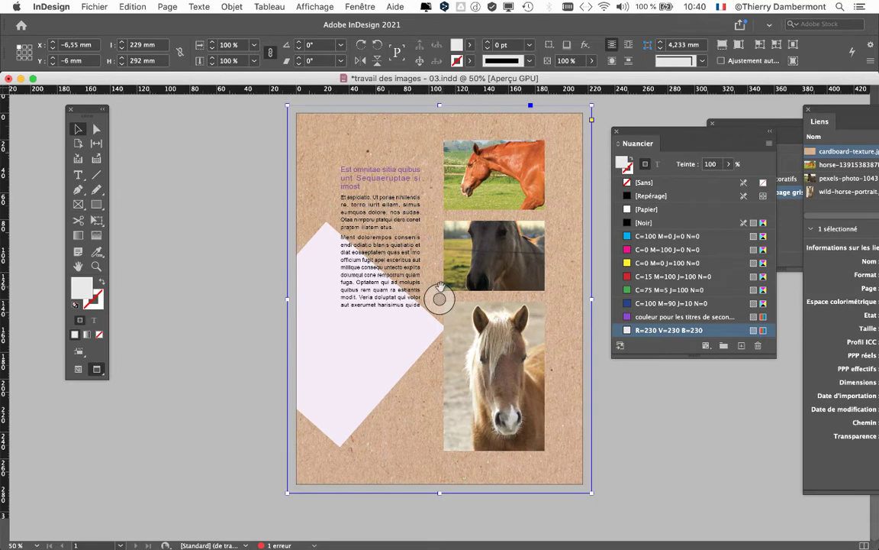
Step: Examine the full extent of the placed cardboard texture compared with the page's background frame
click(396, 260)
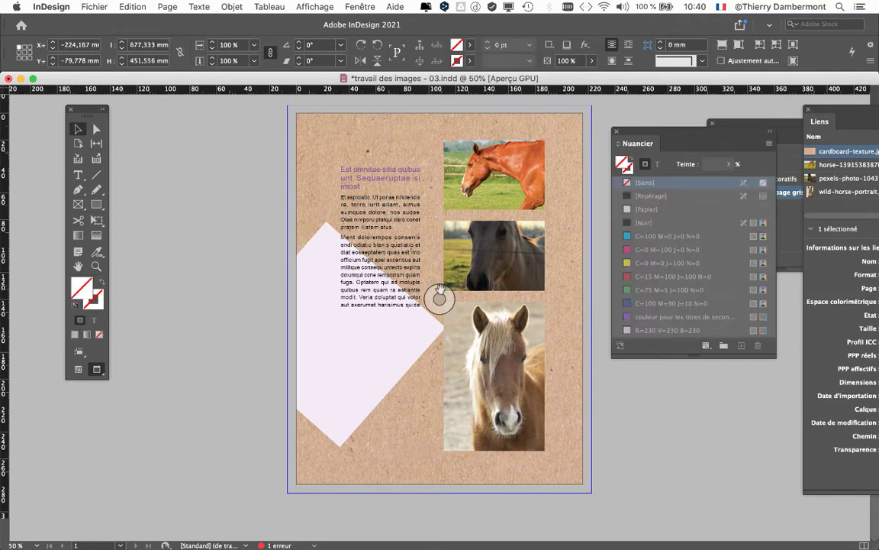
click(340, 138)
click(329, 150)
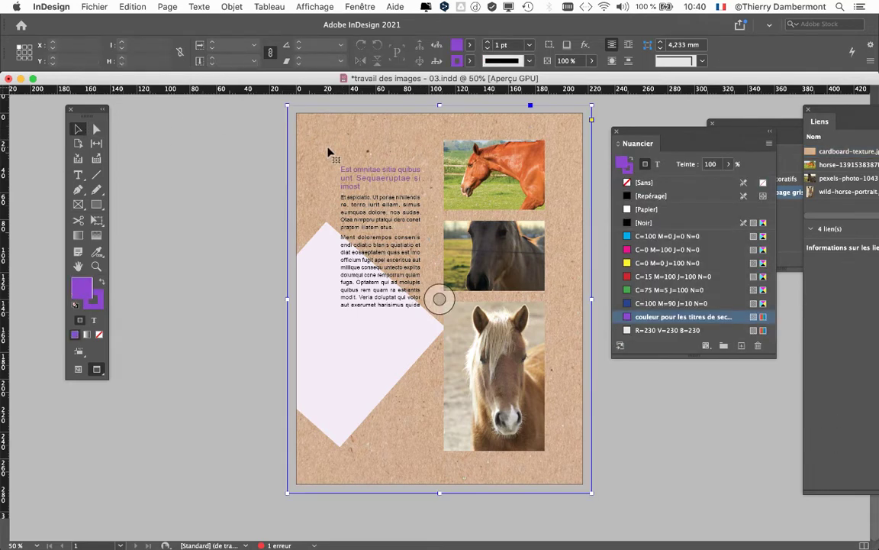
key(super+minus)
key(super+minus)
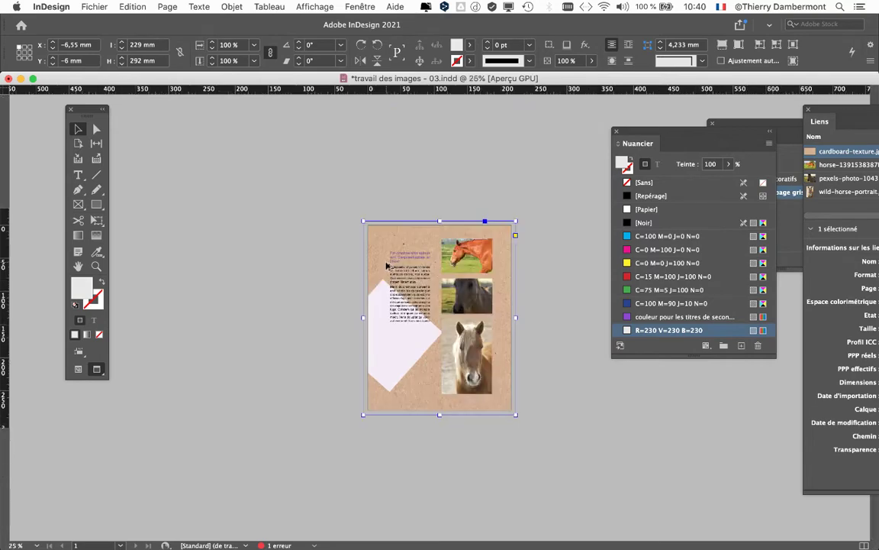
click(427, 283)
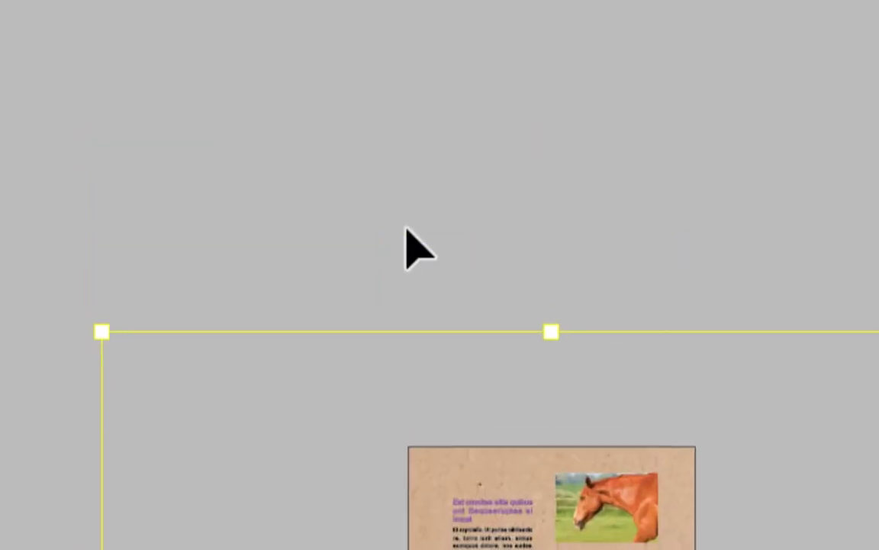
click(451, 500)
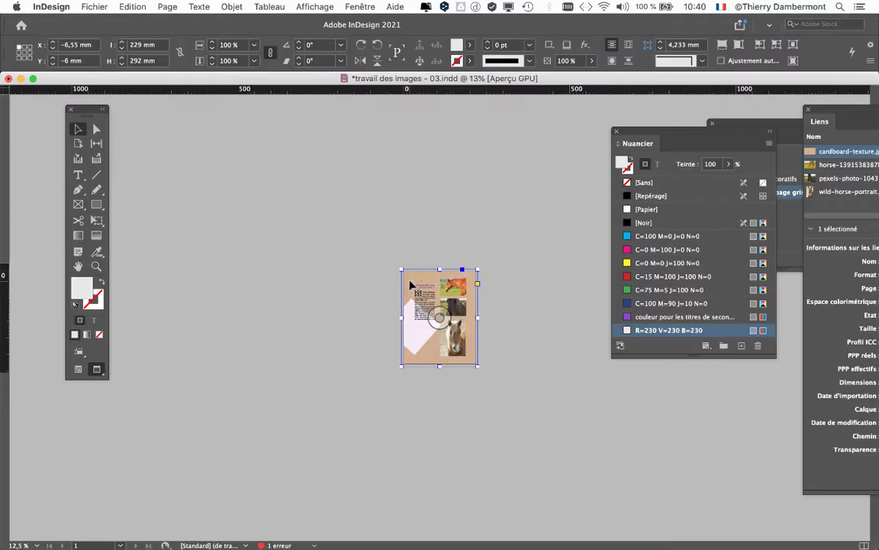
Step: Fill the page's background frame proportionally with the cardboard texture image and check its rendering on the page
click(229, 6)
mouse_move(245, 220)
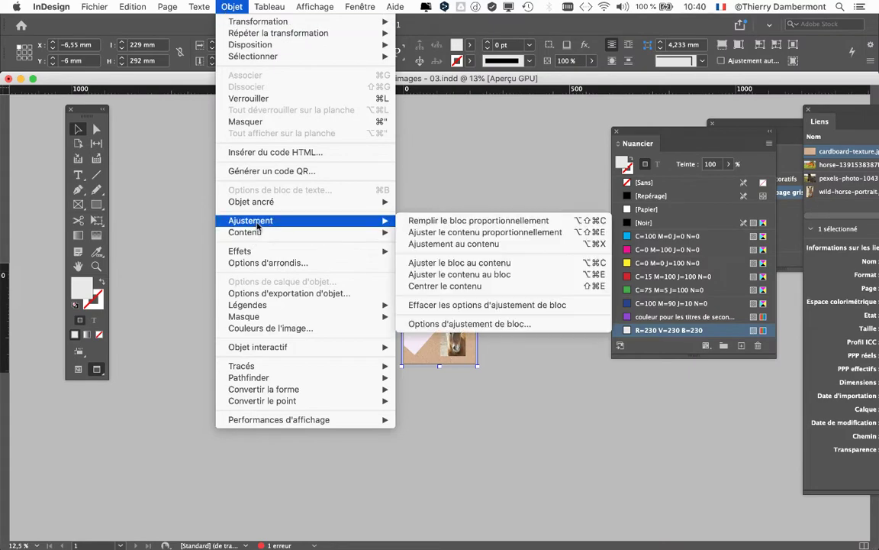
click(461, 223)
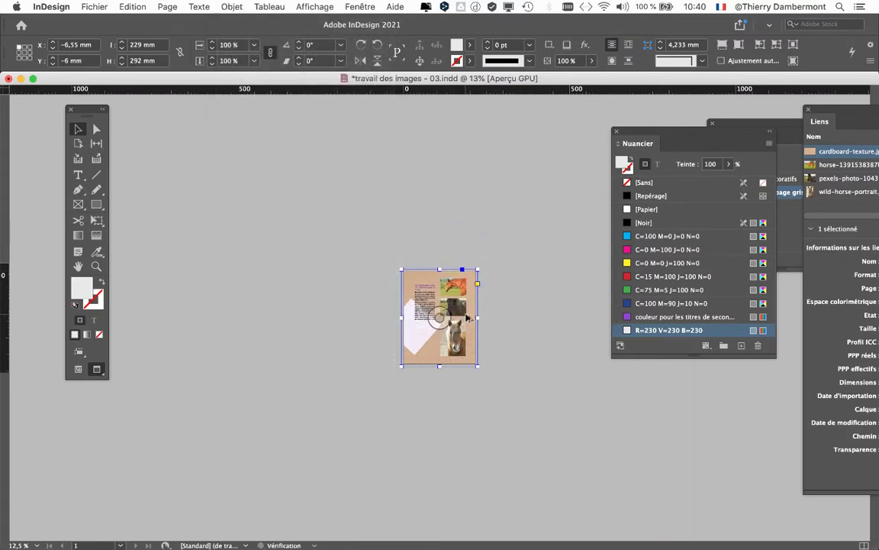
key(super+1)
scroll(402, 296, up, 3)
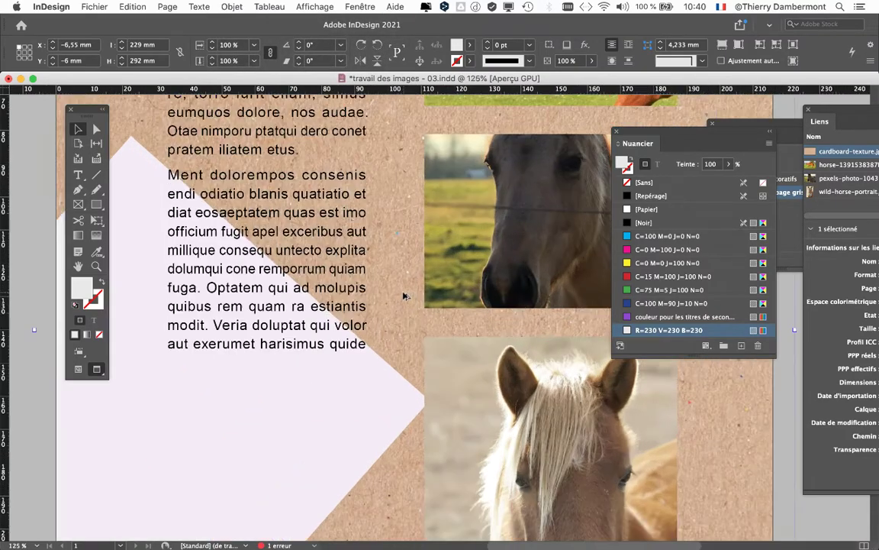
scroll(404, 303, up, 2)
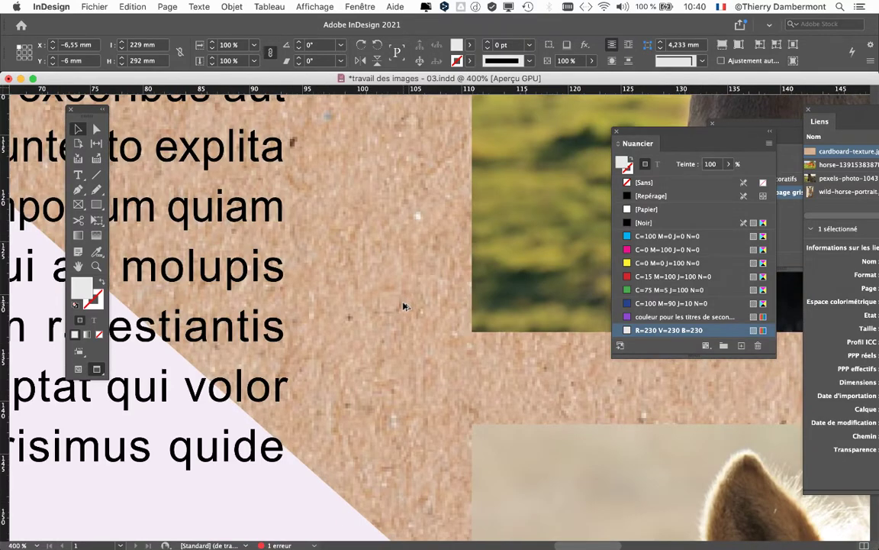
scroll(404, 304, down, 4)
scroll(404, 306, down, 3)
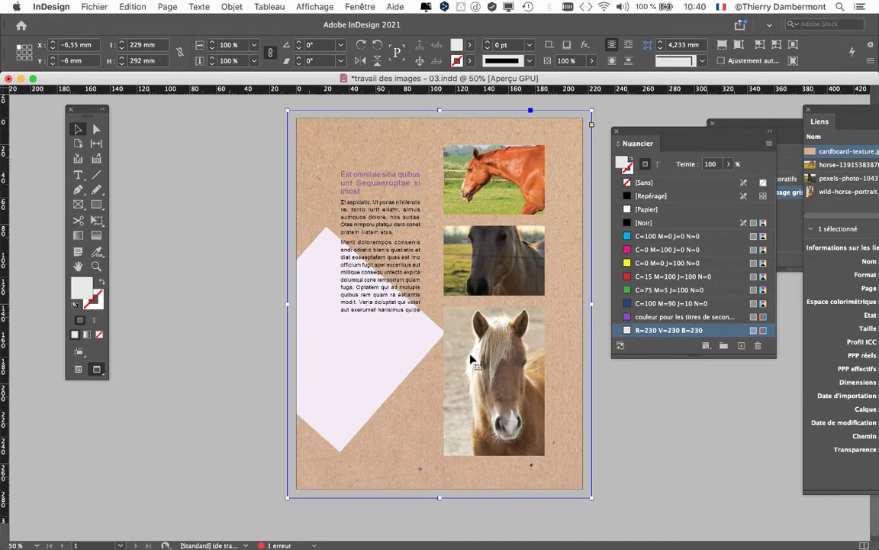
scroll(563, 426, up, 2)
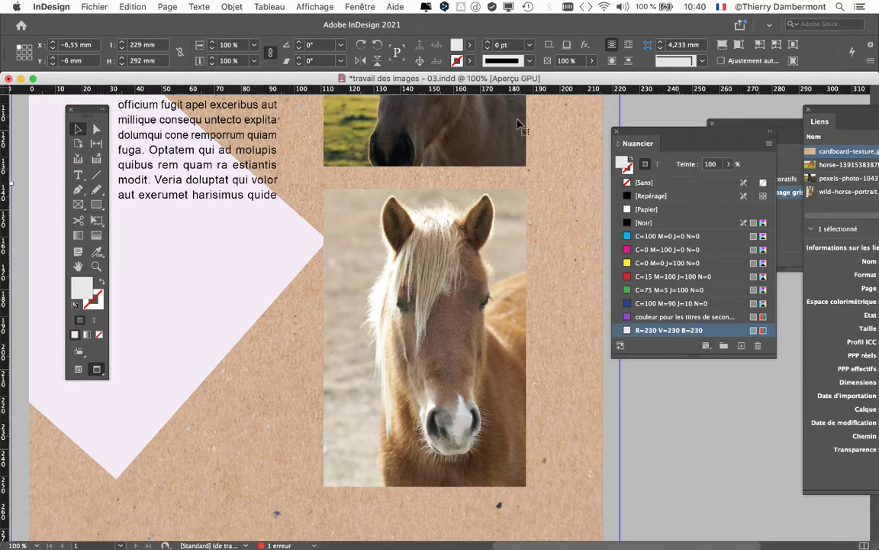
Step: Set the selected background frame's object opacity to 33 % in the Transparency effects with the preview enabled, and apply it
click(348, 6)
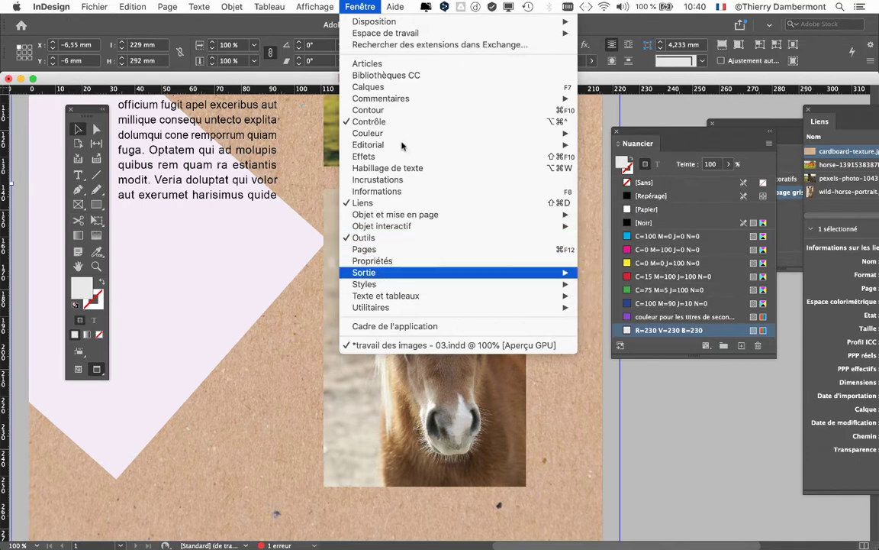
mouse_move(243, 6)
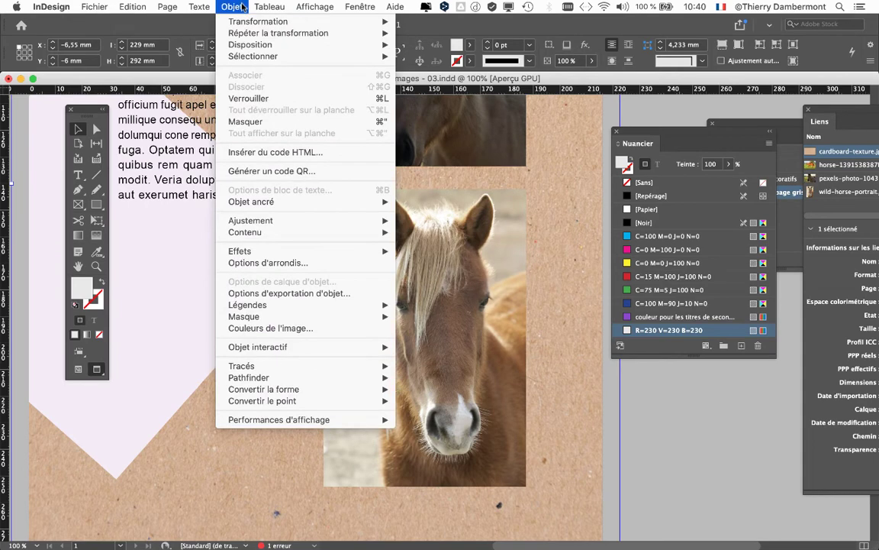
mouse_move(269, 251)
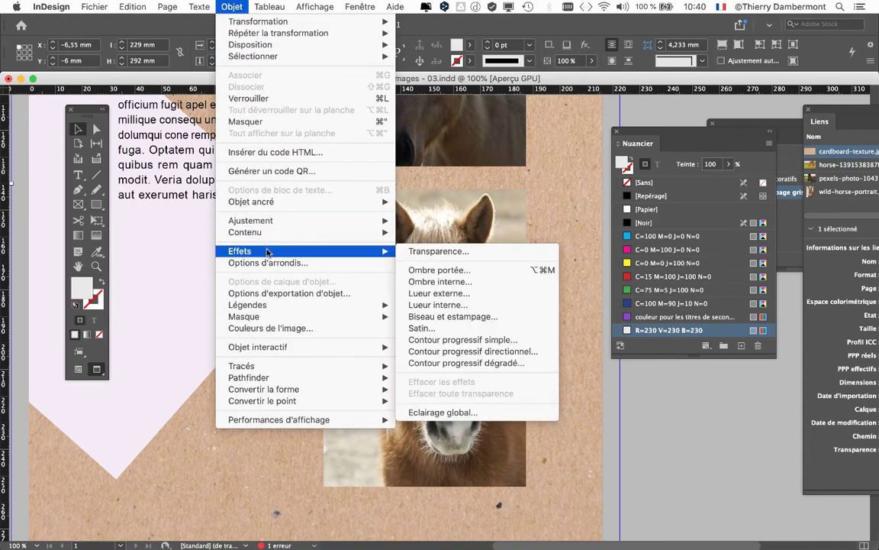
click(447, 255)
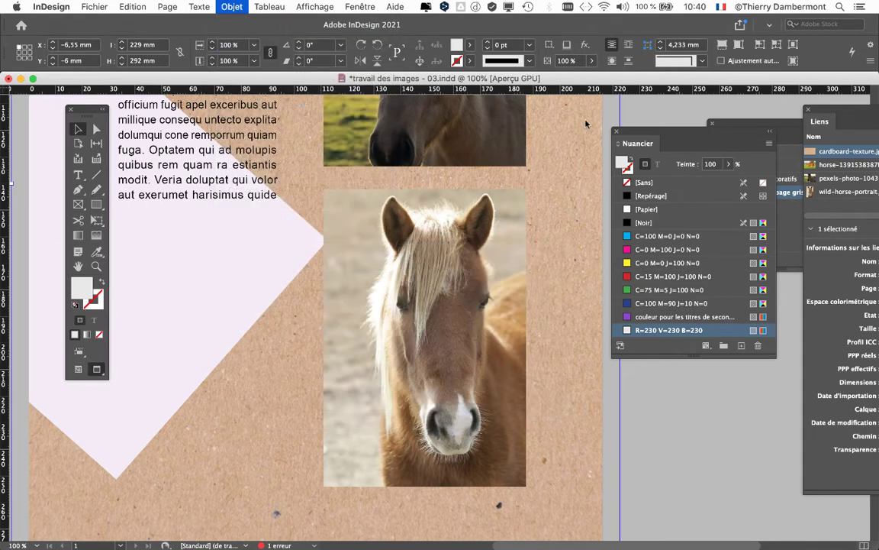
drag(517, 152, 698, 29)
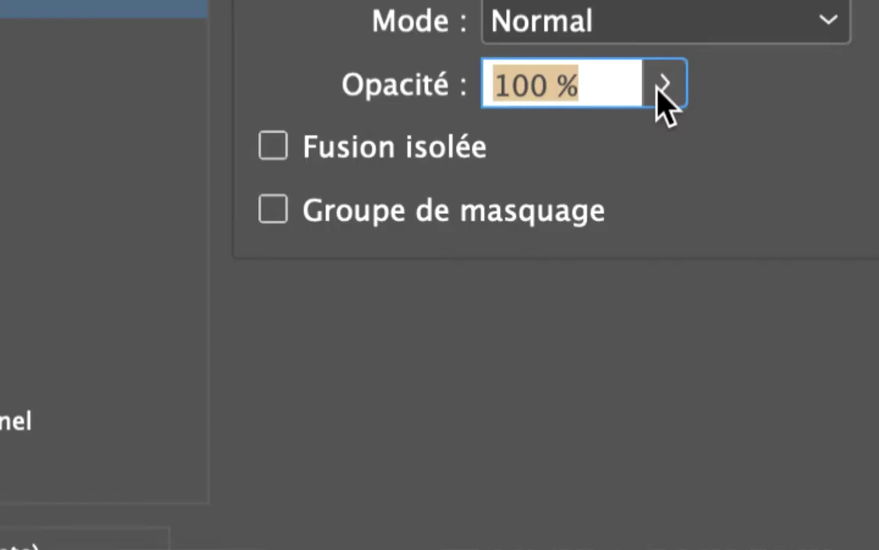
click(661, 86)
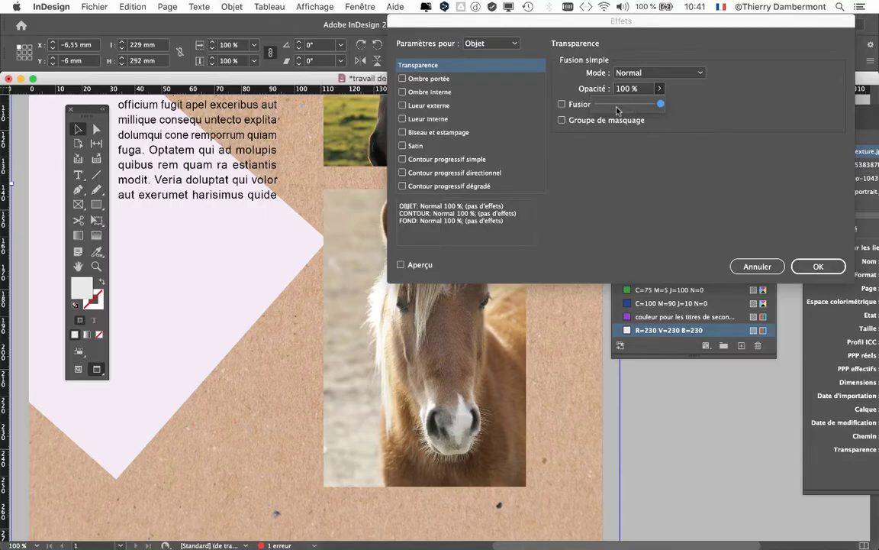
click(617, 106)
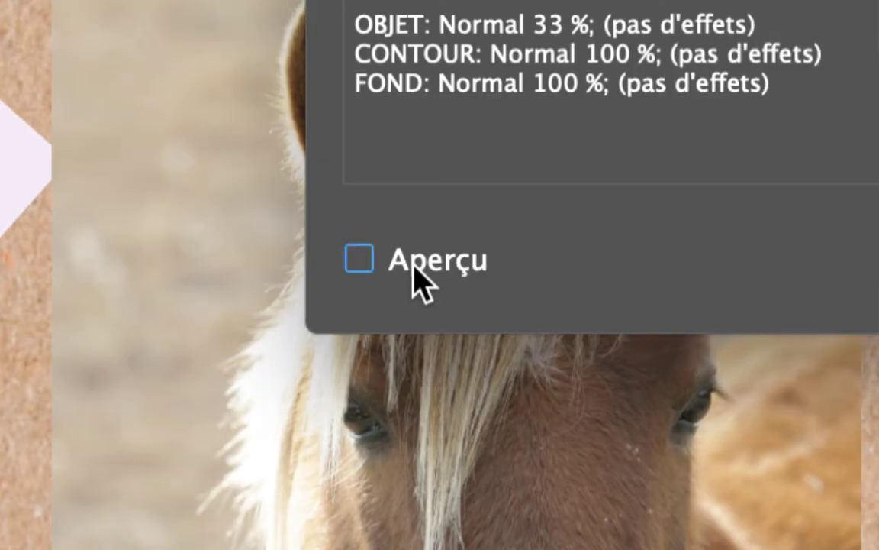
click(415, 267)
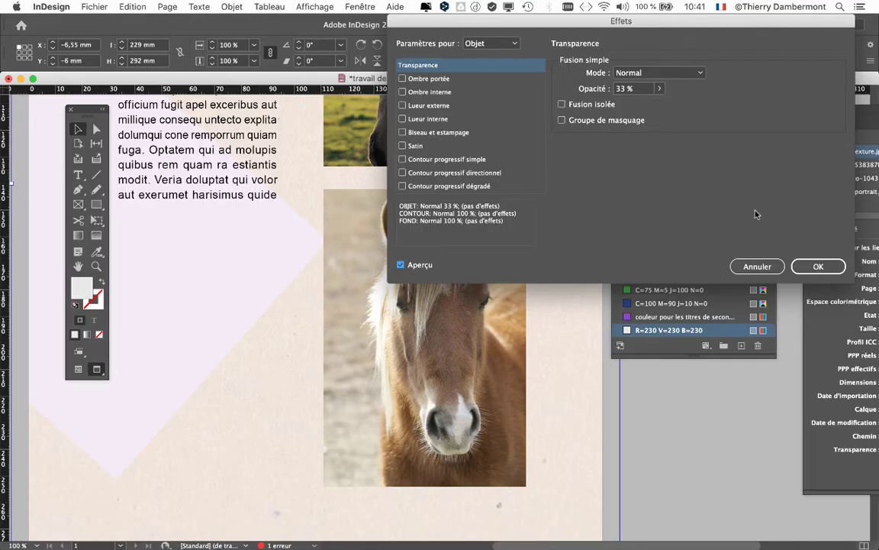
click(817, 266)
Step: Examine the lightened cardboard texture up close and across the page around the lower horse portrait
key(super+equal)
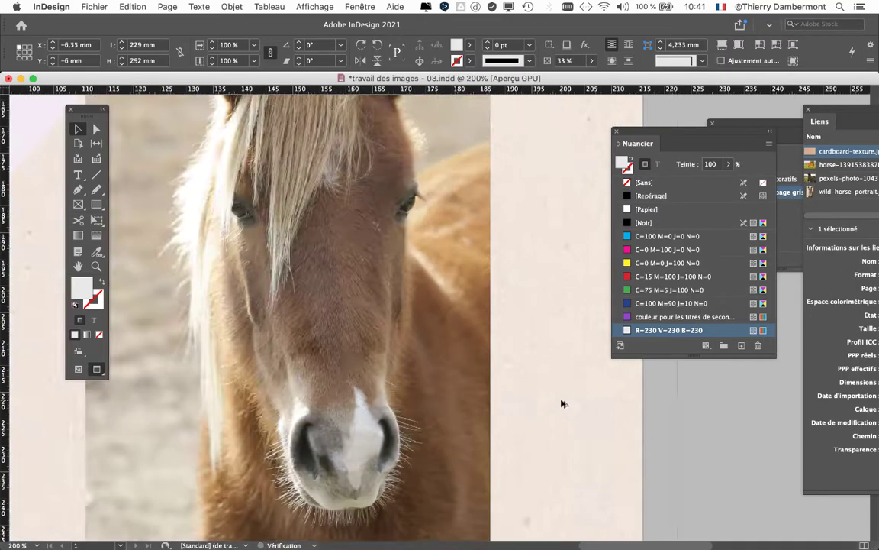
scroll(563, 403, up, 4)
scroll(563, 403, down, 4)
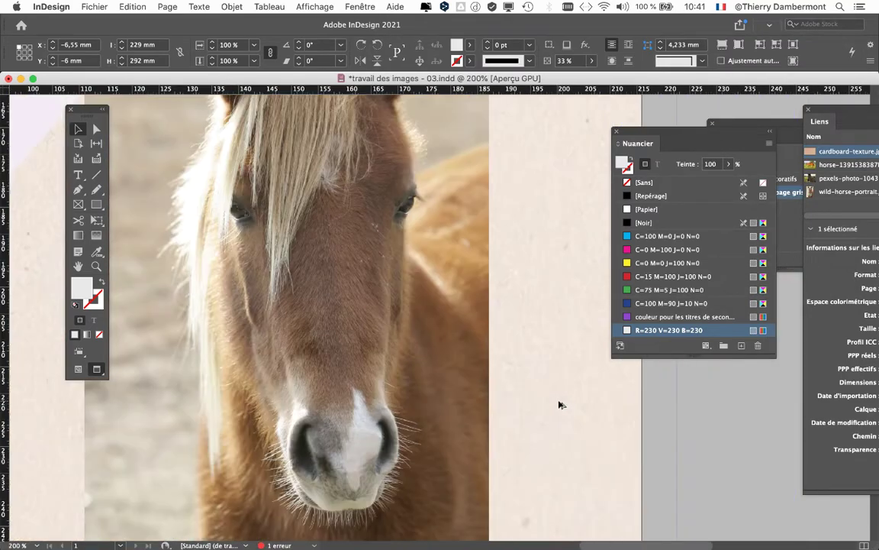
scroll(560, 404, down, 4)
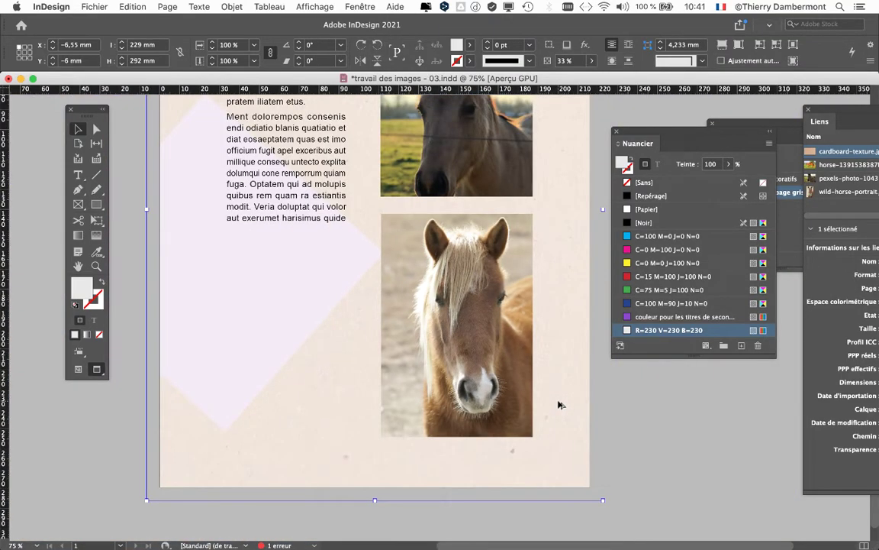
scroll(560, 405, up, 1)
scroll(560, 405, up, 2)
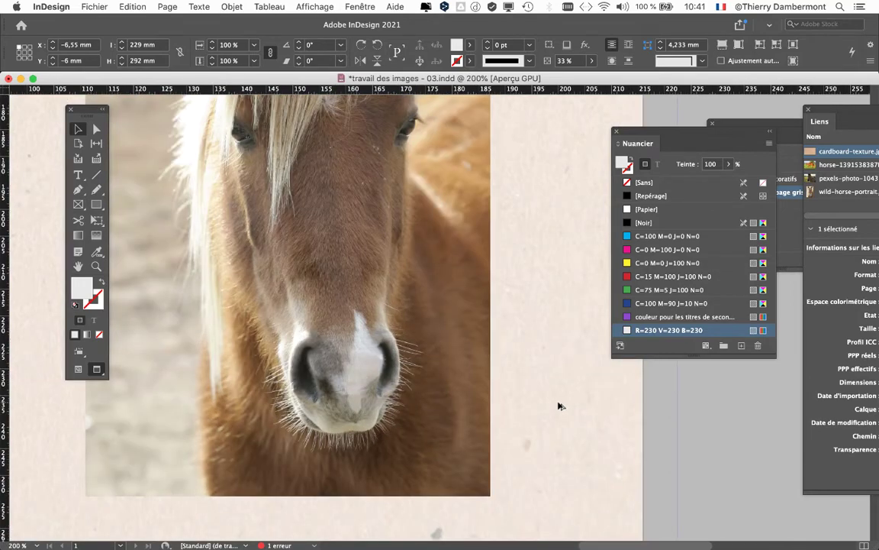
scroll(559, 405, down, 3)
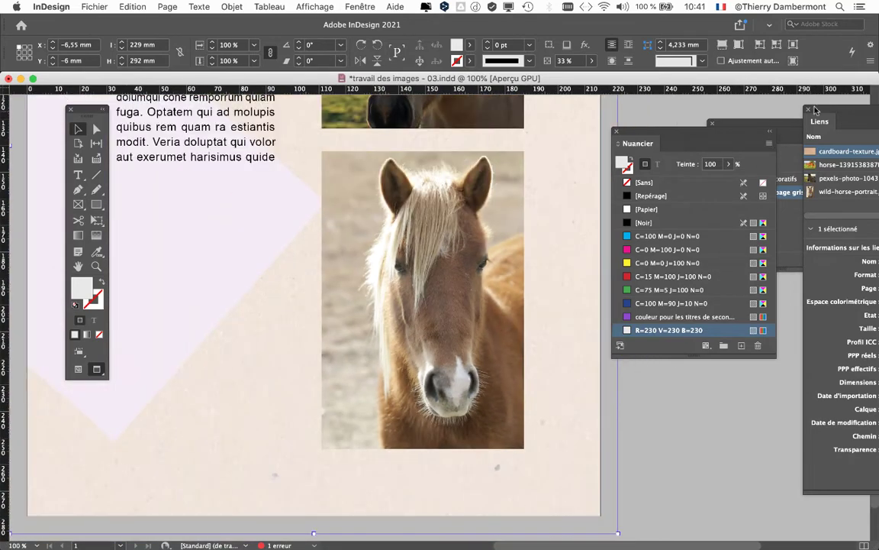
Step: Rearrange the Liens and Calques panels, expand the fond de page gris layer and select its <cardboard-texture.jpg> item
drag(815, 111, 655, 402)
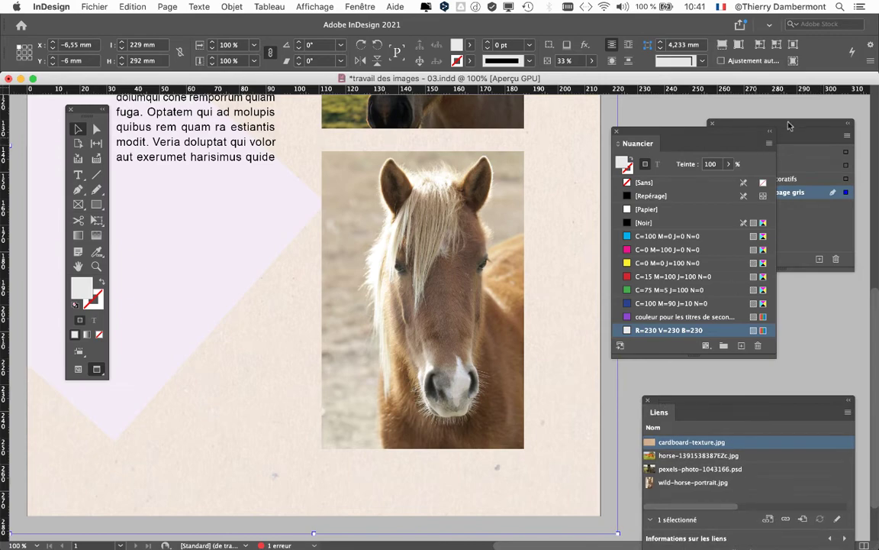
drag(790, 126, 416, 156)
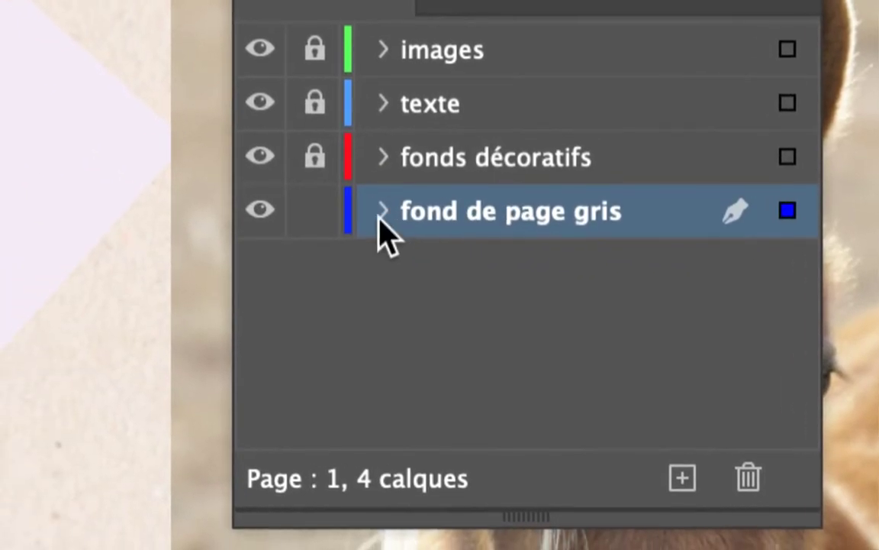
click(275, 241)
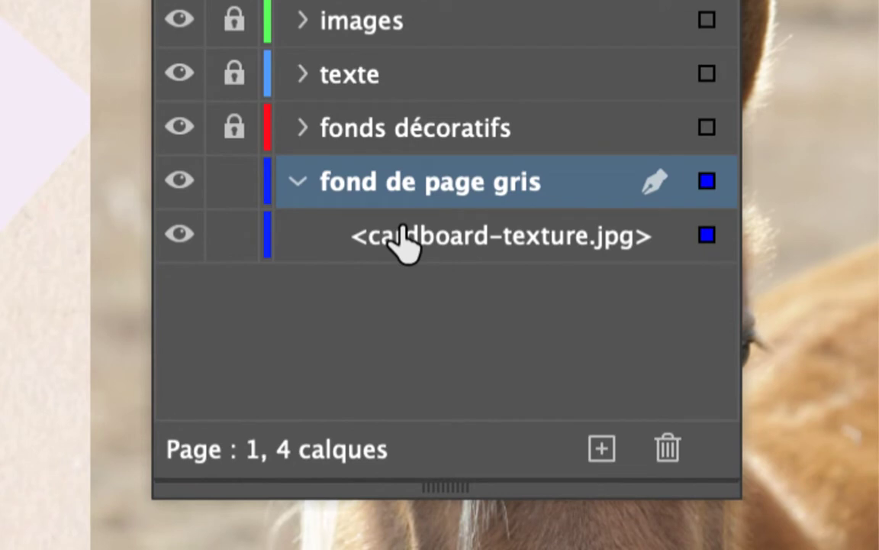
click(477, 245)
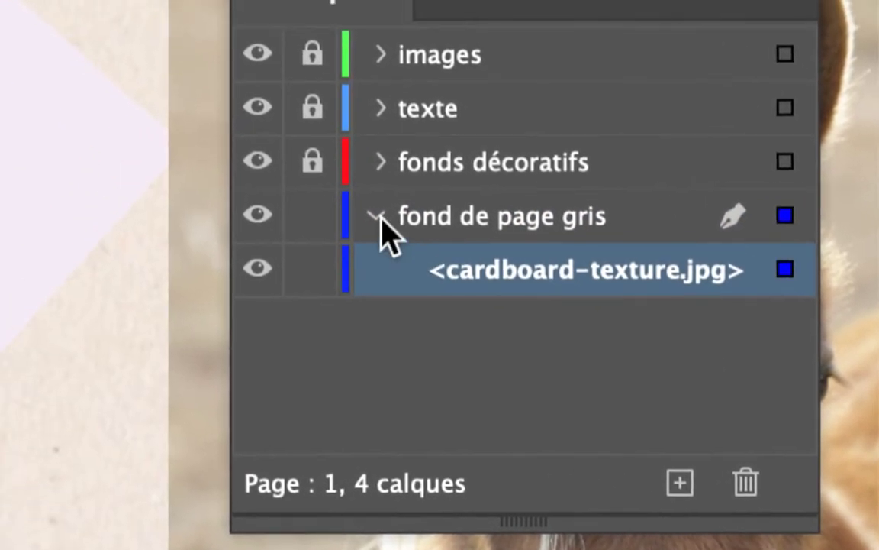
Step: Collapse the fond de page gris layer, make it the active layer and move the Calques panel off the page
click(196, 170)
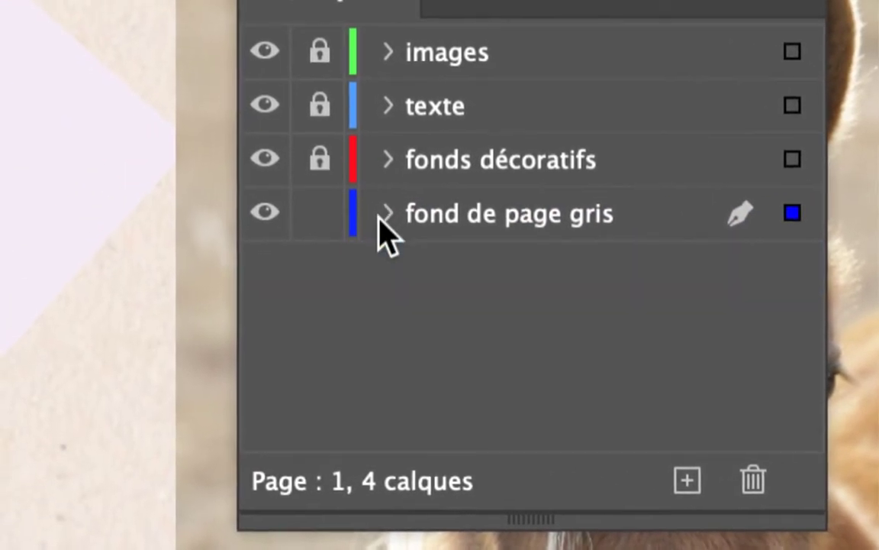
click(381, 214)
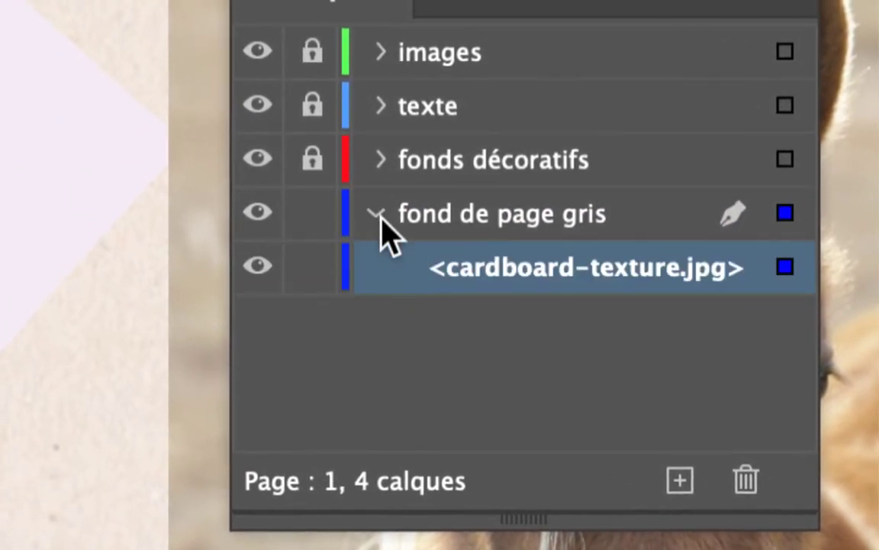
click(380, 214)
click(380, 215)
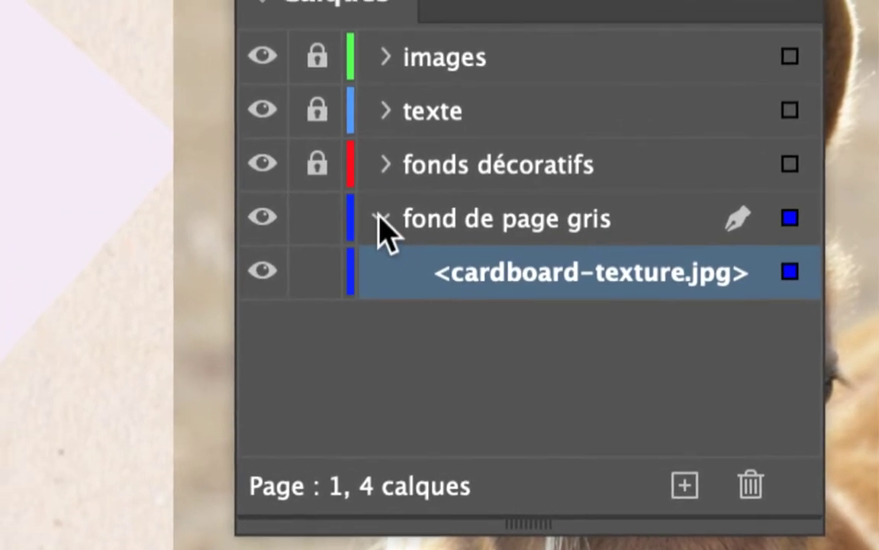
click(381, 219)
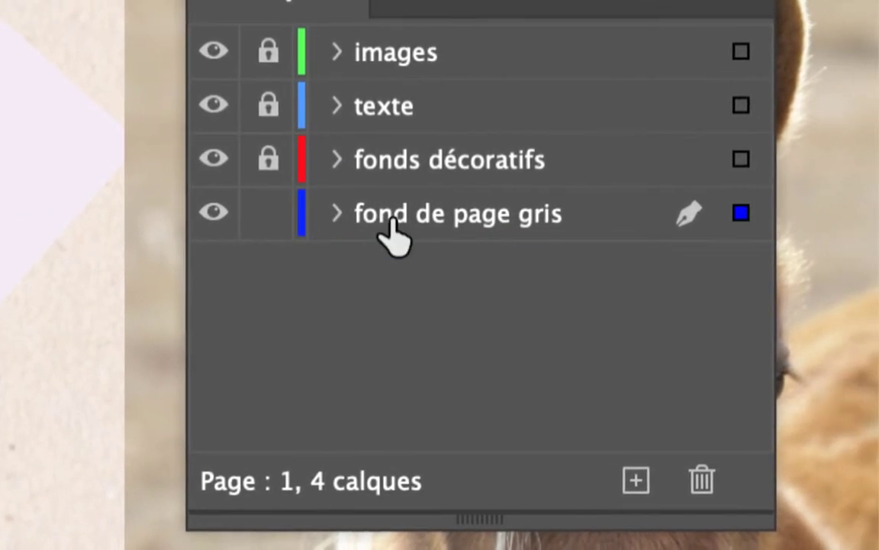
click(435, 223)
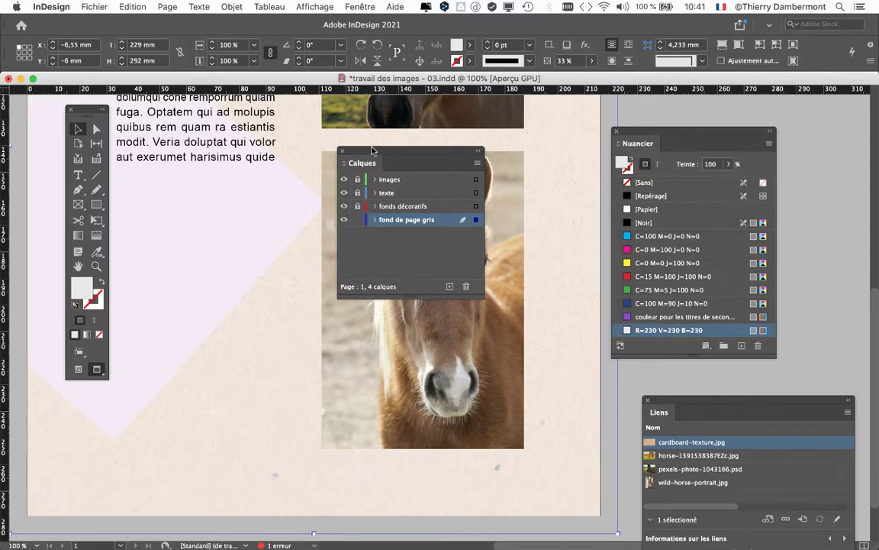
drag(386, 149, 862, 175)
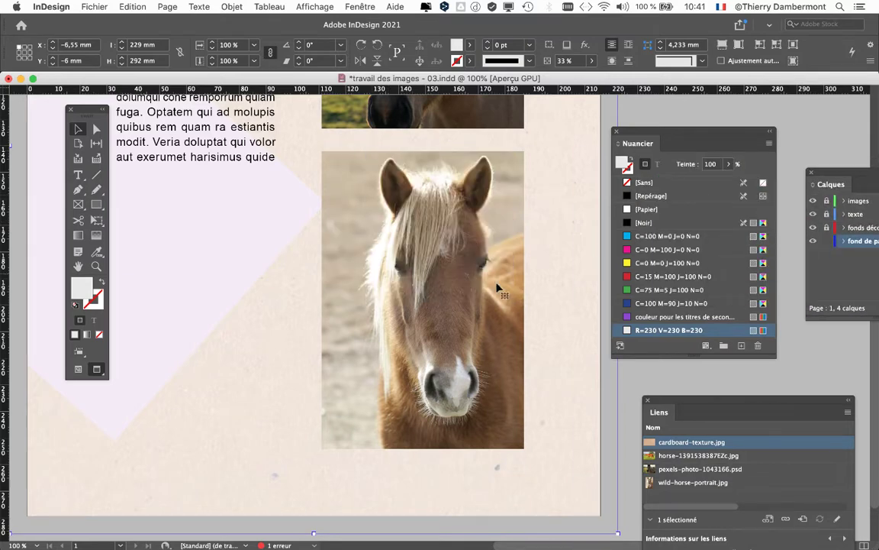
Step: Examine the grain of the lightened cardboard background beside the lower horse portrait at several magnifications, up to 600 %
key(super+minus)
key(super+minus)
scroll(577, 440, up, 2)
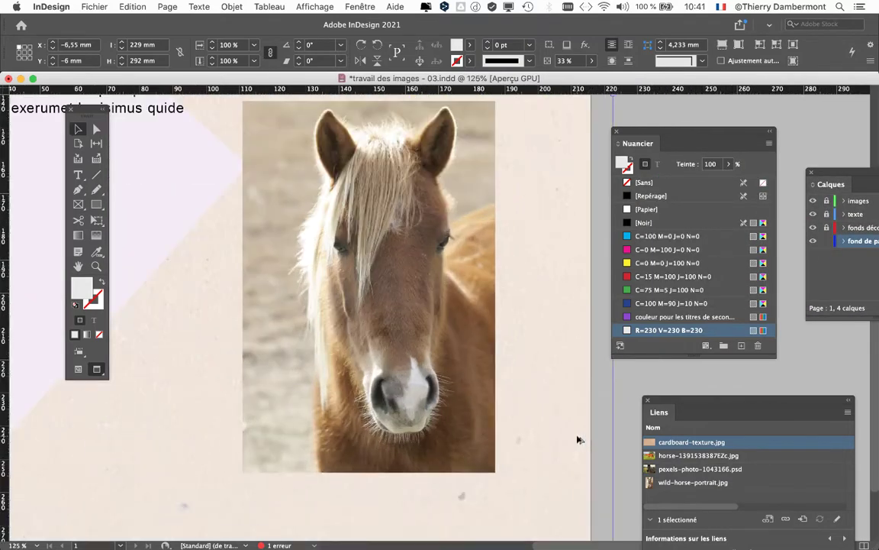
scroll(577, 438, down, 1)
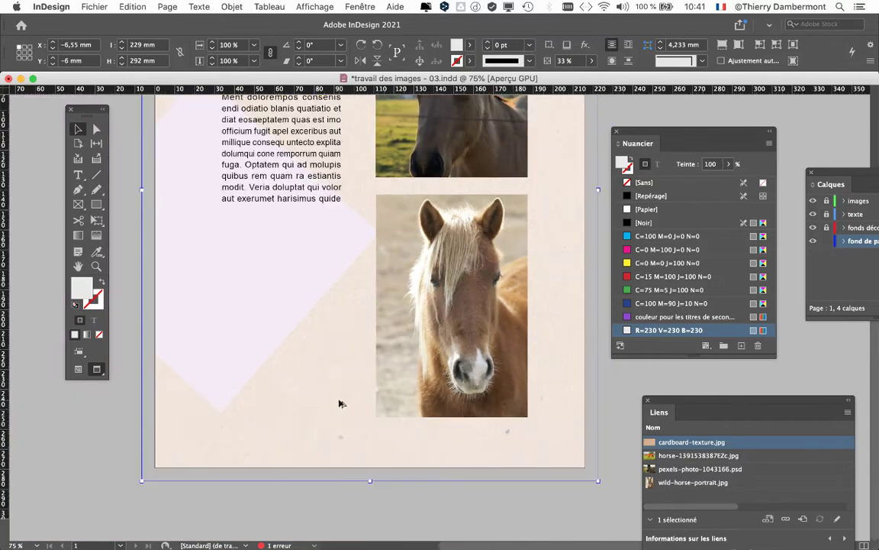
scroll(343, 403, up, 3)
scroll(343, 404, up, 1)
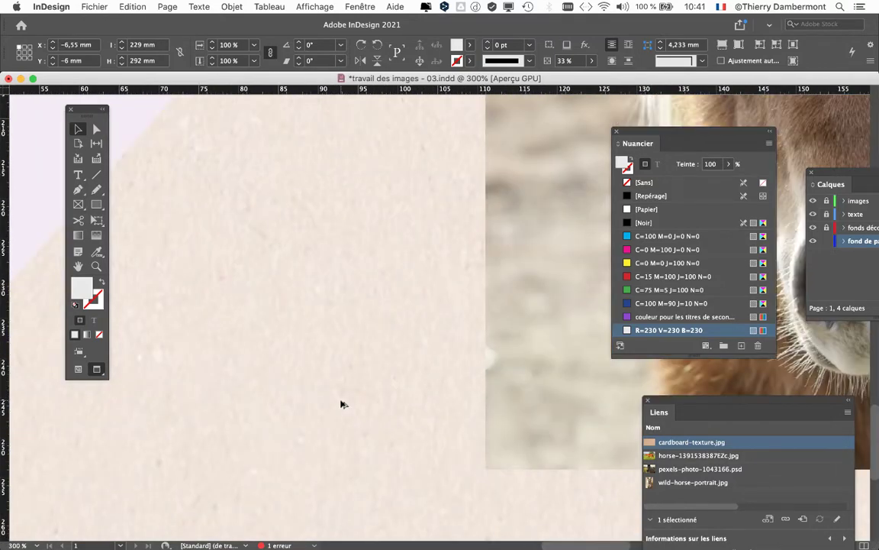
scroll(343, 404, down, 1)
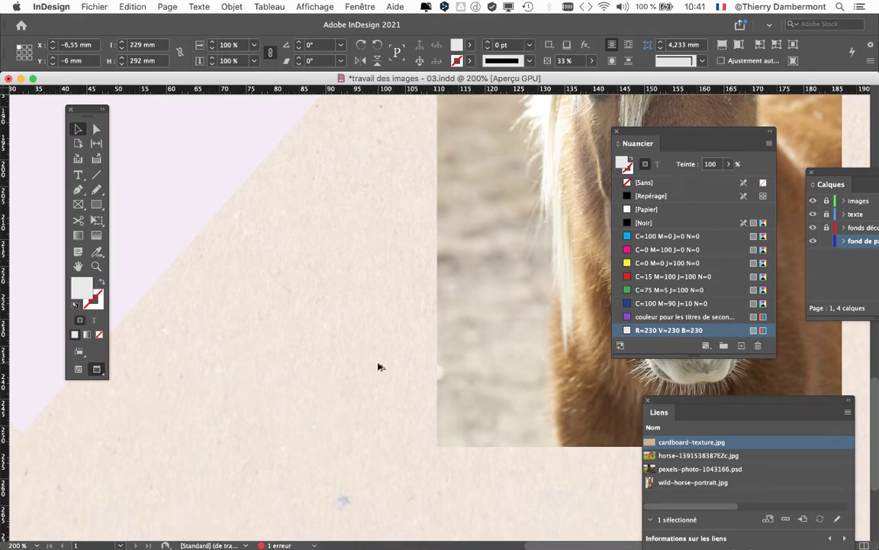
scroll(378, 358, up, 4)
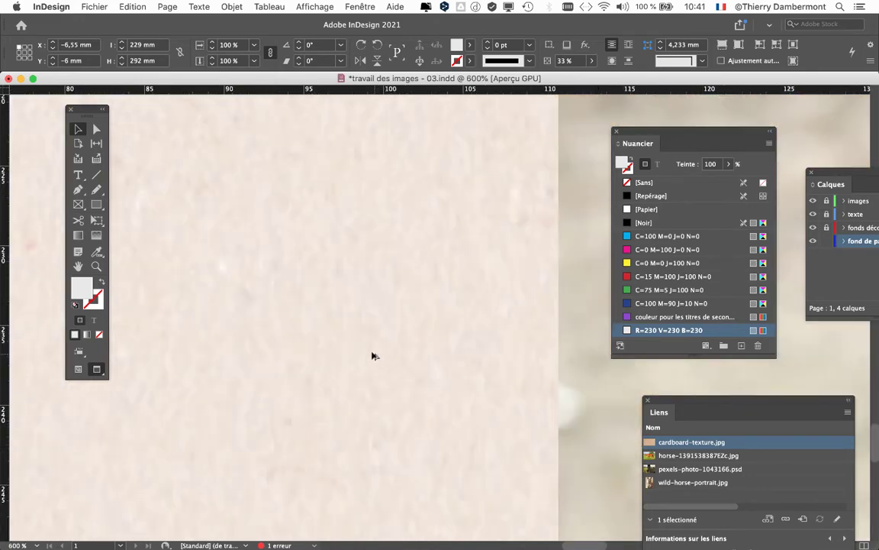
scroll(443, 256, down, 3)
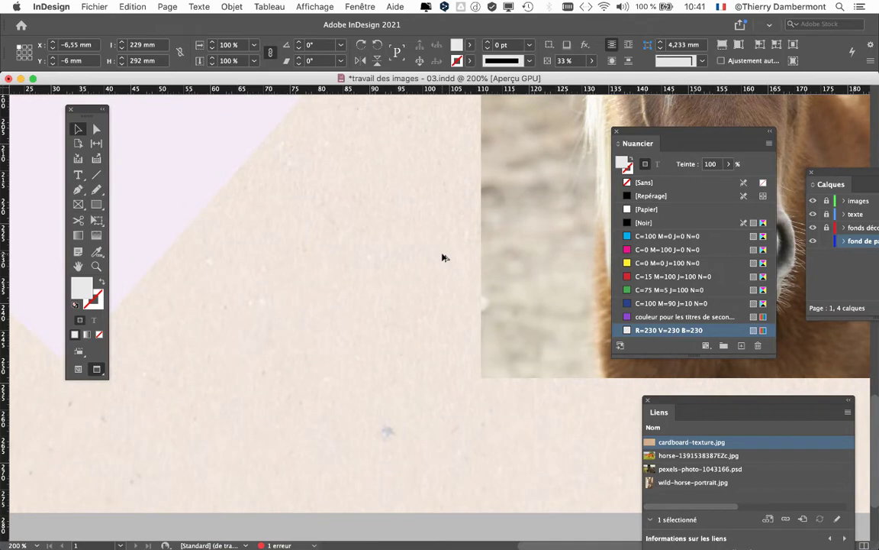
click(313, 6)
mouse_move(357, 200)
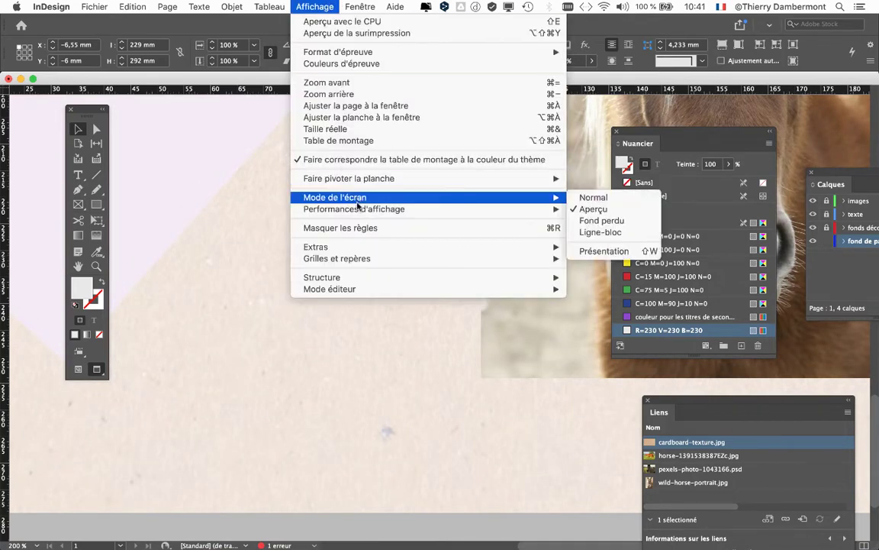
click(440, 318)
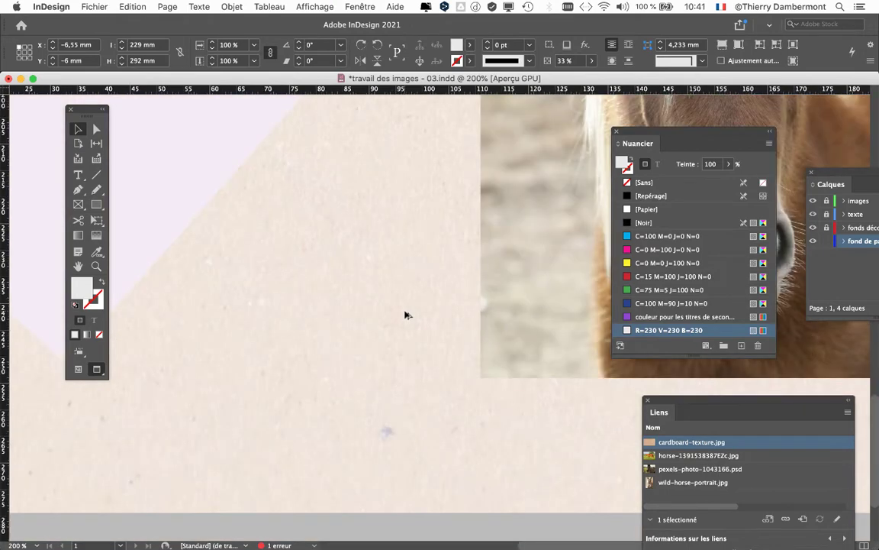
Step: Move the Nuancier panel off the page, deselect the background frame and review the page layout
scroll(406, 315, down, 3)
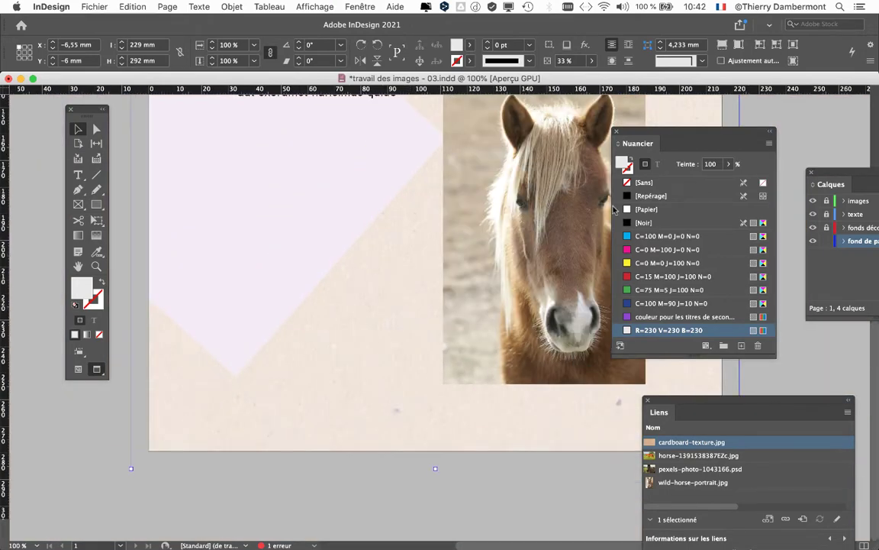
drag(632, 133, 765, 139)
key(super+minus)
key(super+minus)
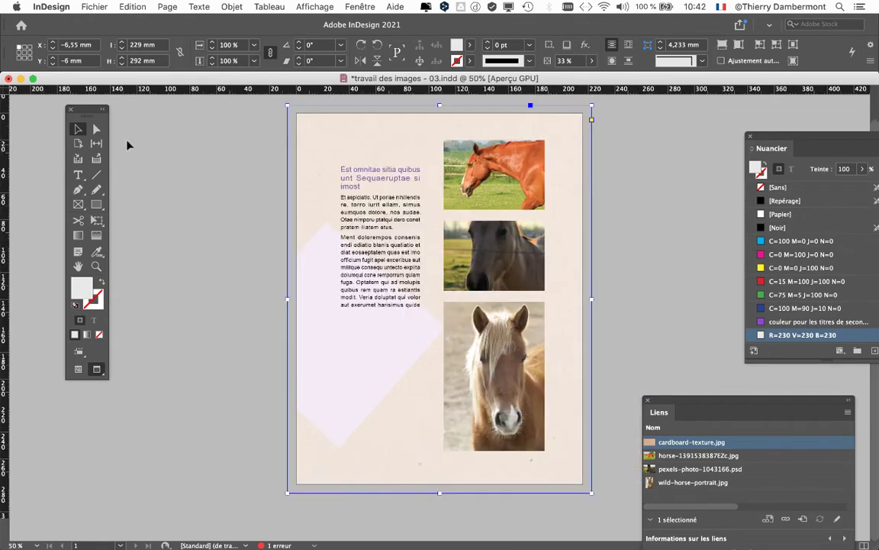
click(247, 177)
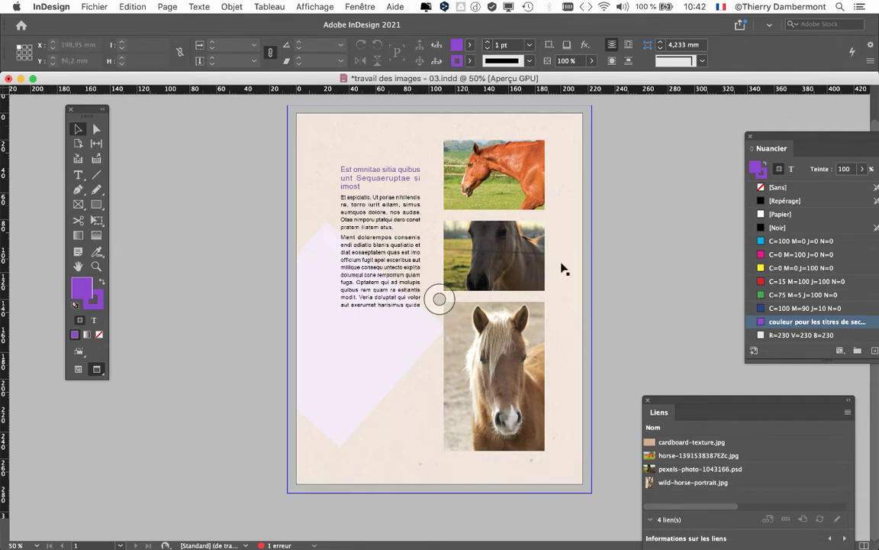
key(super+equal)
scroll(658, 248, up, 3)
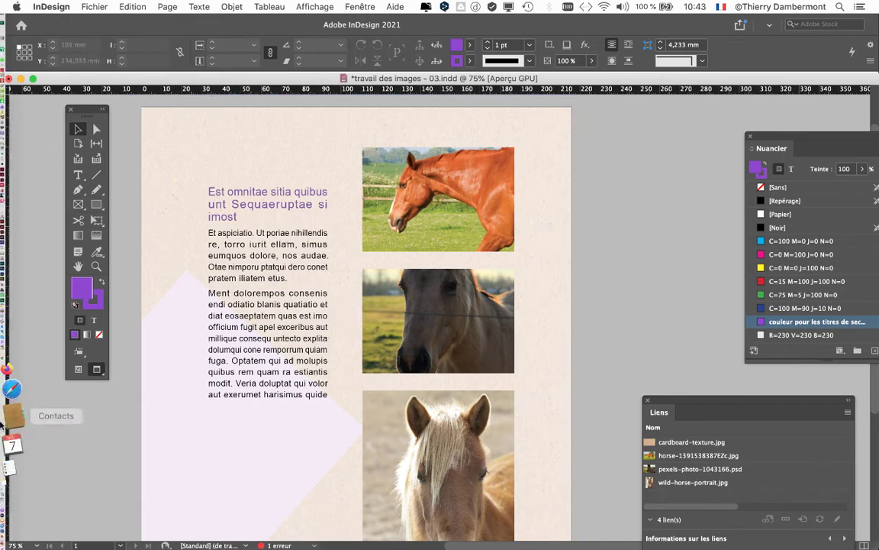
Step: Switch to Firefox and search Google for "printed on recycled paper" in a new tab
click(25, 376)
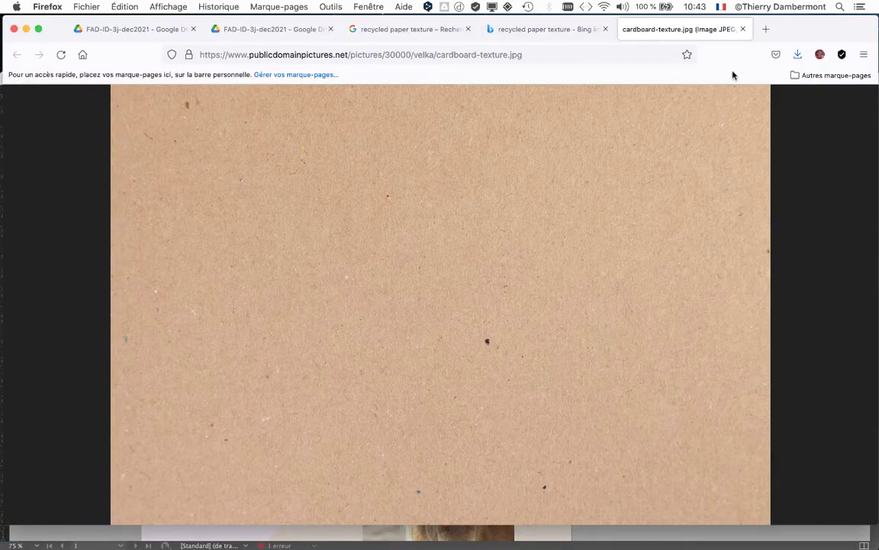
click(767, 31)
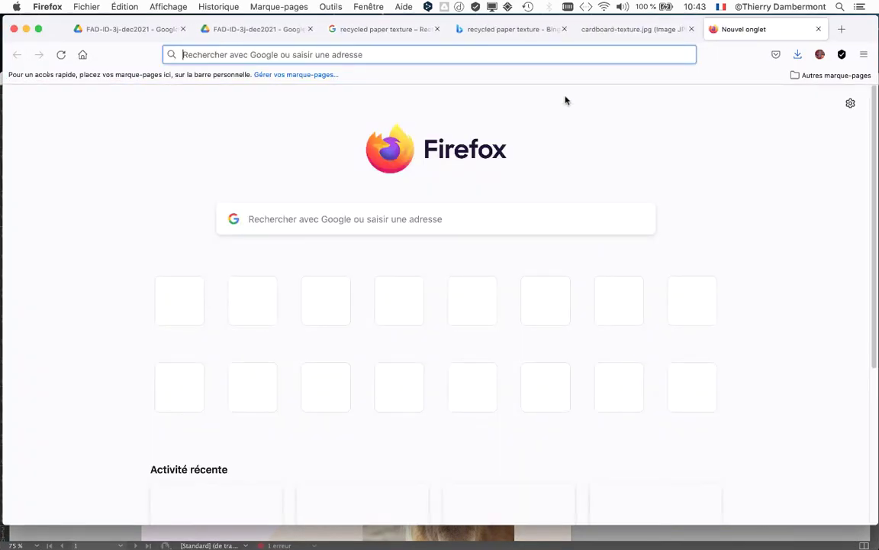
click(253, 222)
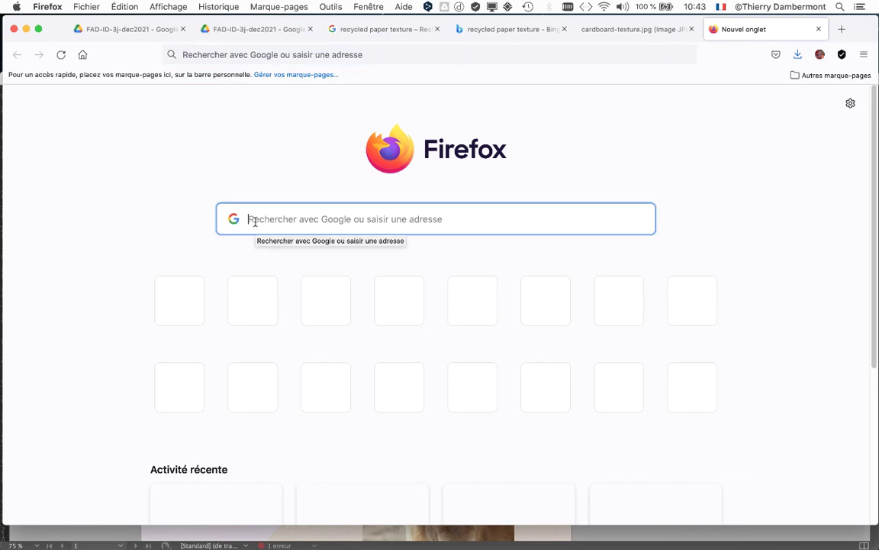
text(printe)
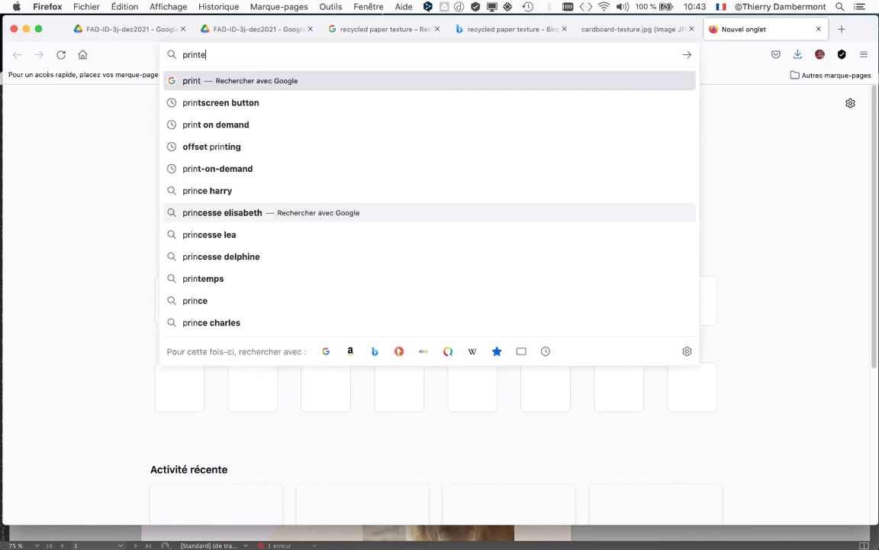
text(d o)
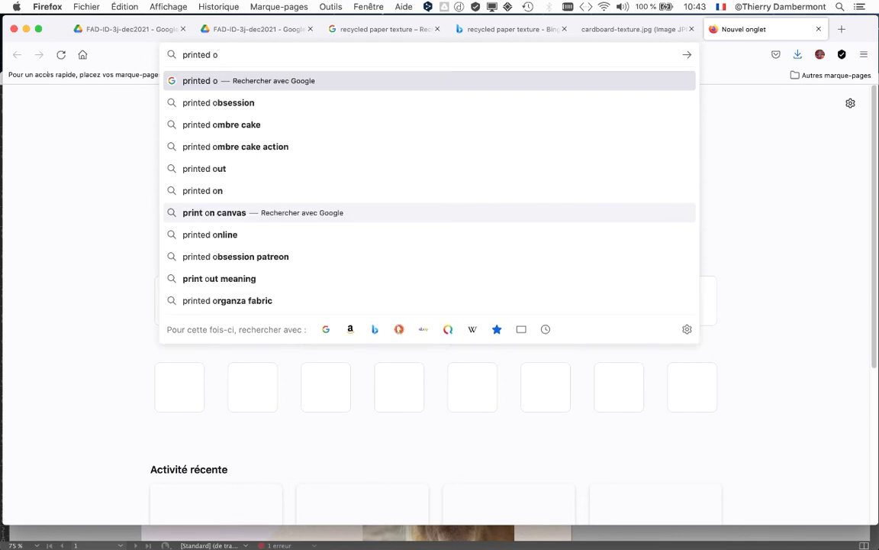
text(n recycled)
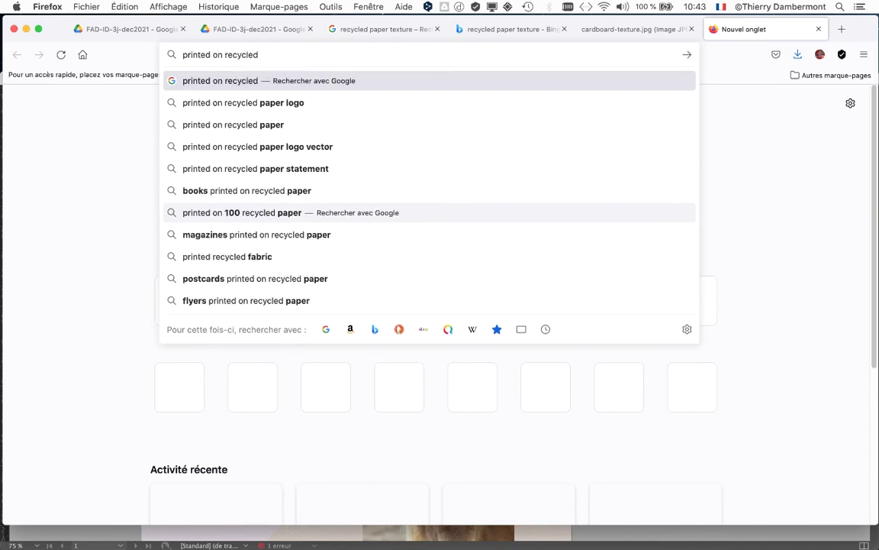
text( paper)
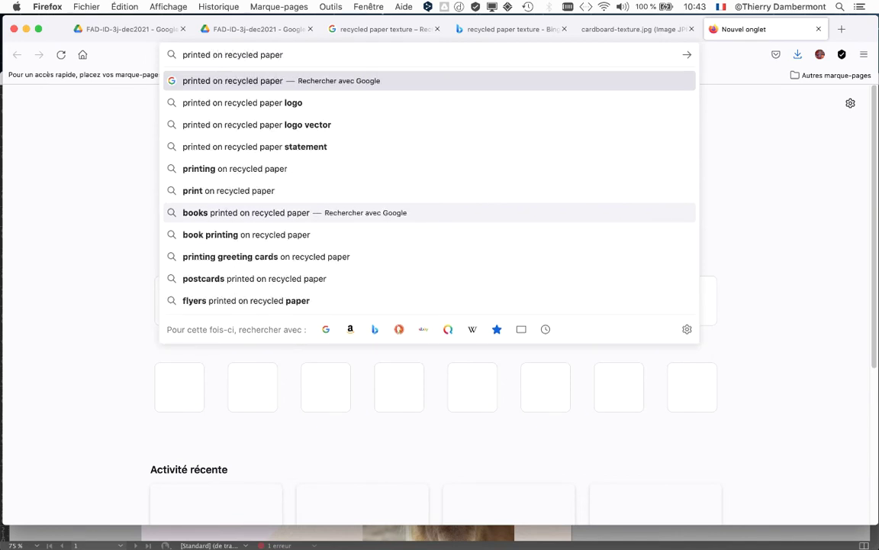
key(Return)
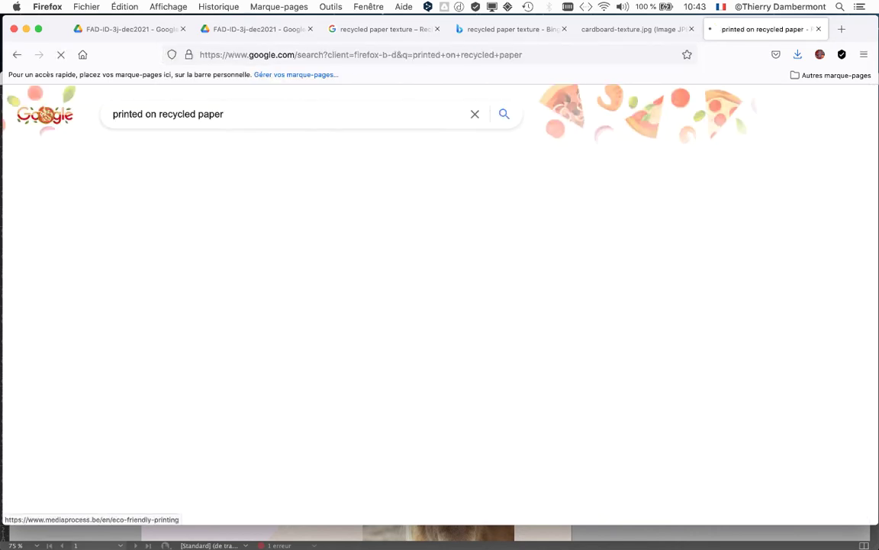
Step: Browse the image results, enlarge the round green "Printed on recycled paper" logo, and return to InDesign
click(180, 153)
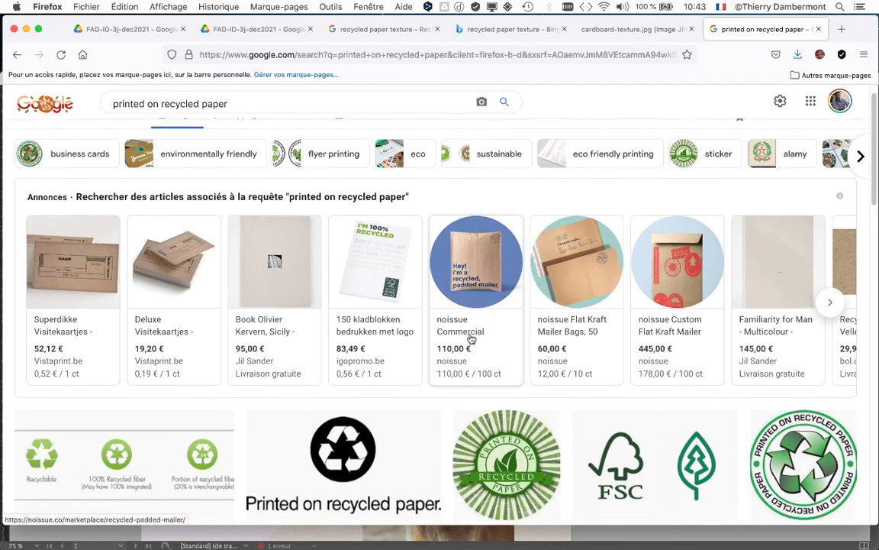
scroll(471, 340, down, 1)
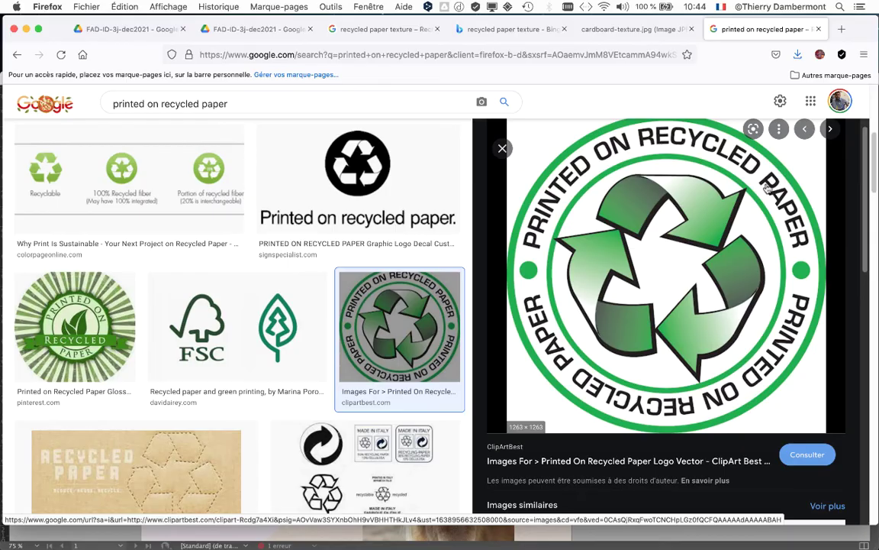
click(26, 29)
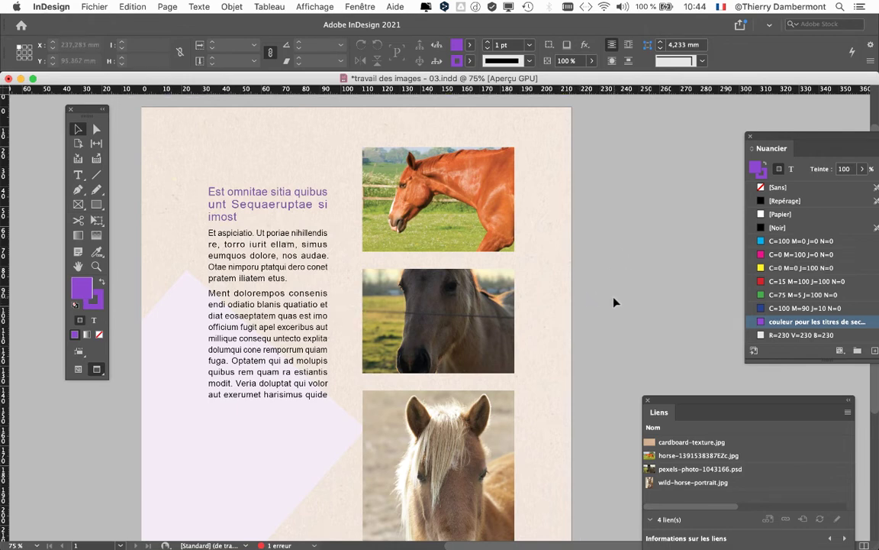
Step: Save a copy of the document as travail des images - 03-exemple.indd in the Dossier intro - 11 folder
scroll(281, 447, up, 2)
scroll(281, 447, up, 3)
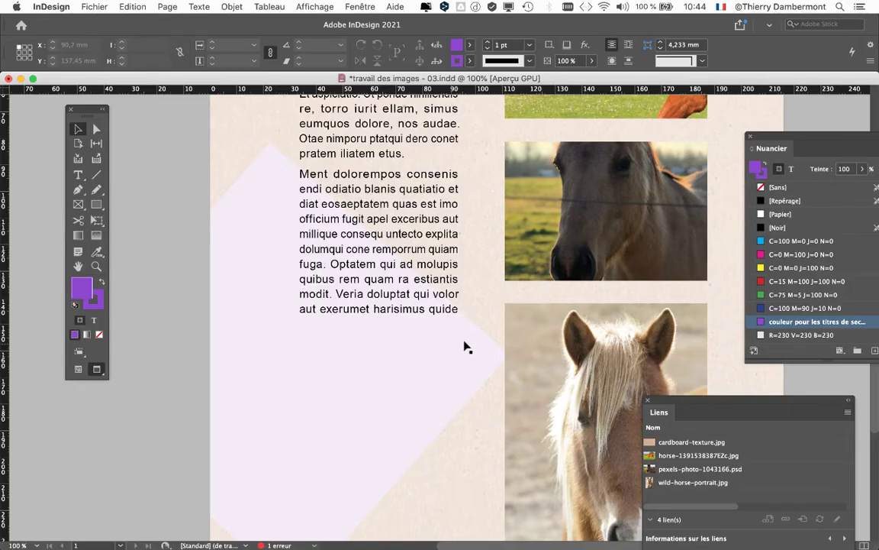
scroll(467, 347, up, 3)
key(super+minus)
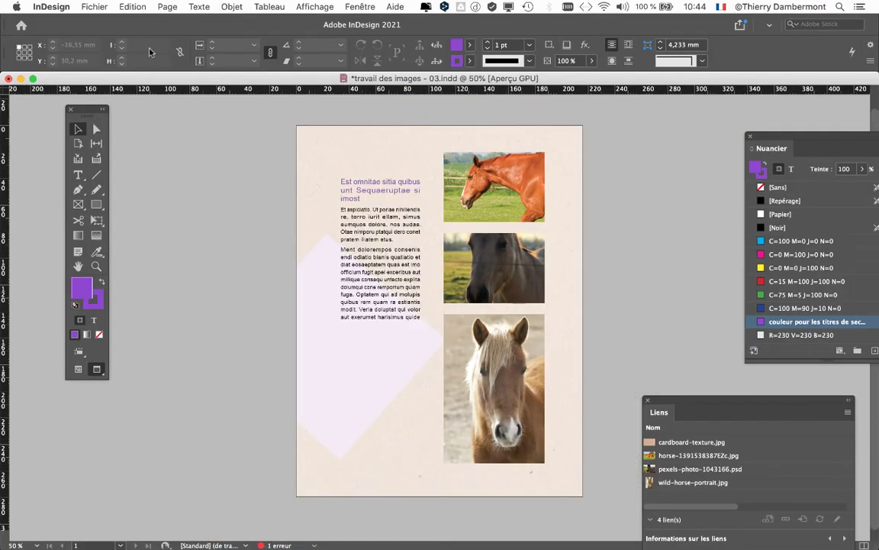
click(95, 6)
click(122, 98)
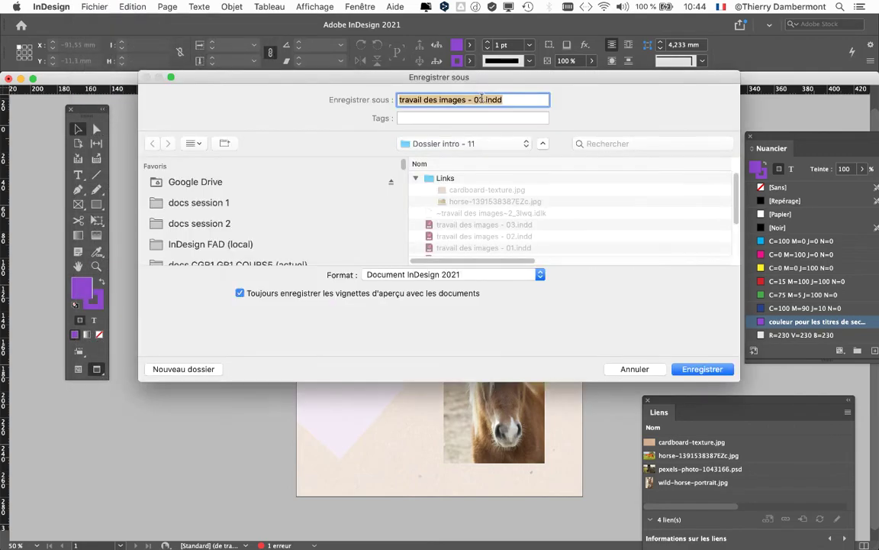
click(483, 99)
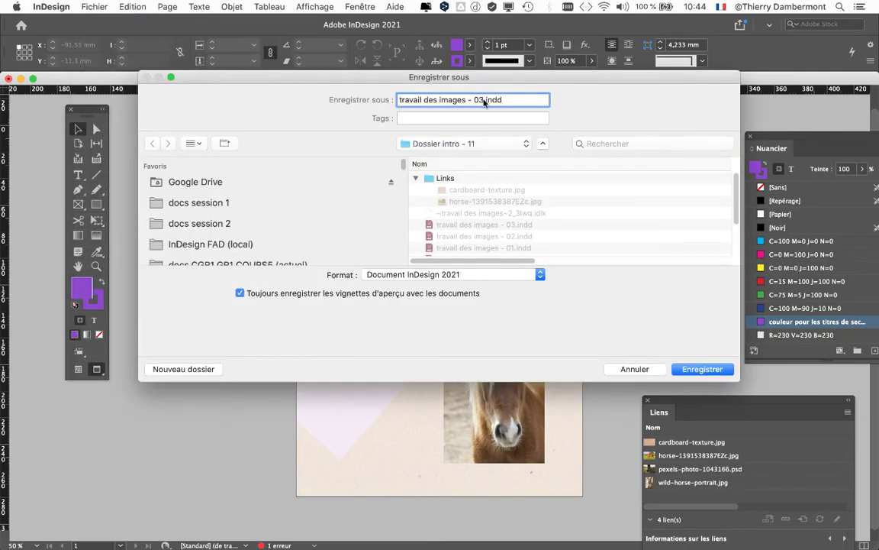
text(-exem)
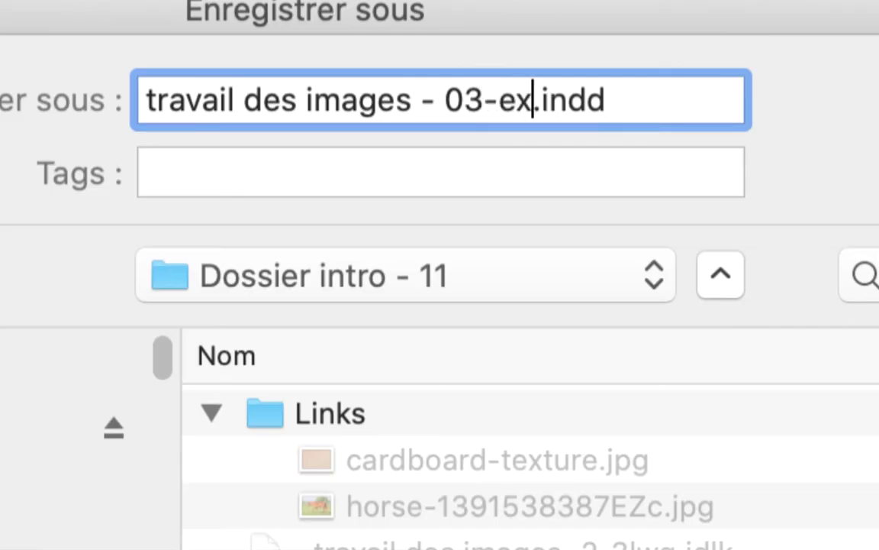
text(ple)
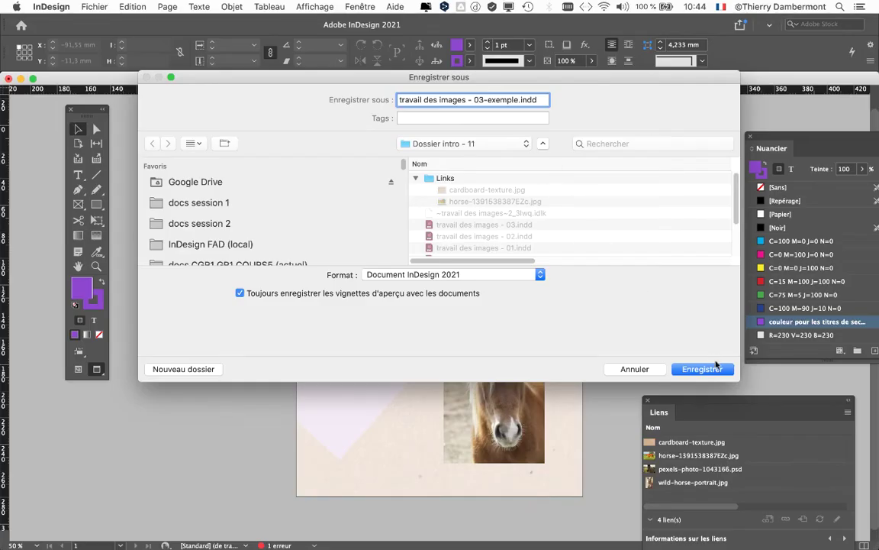
click(716, 371)
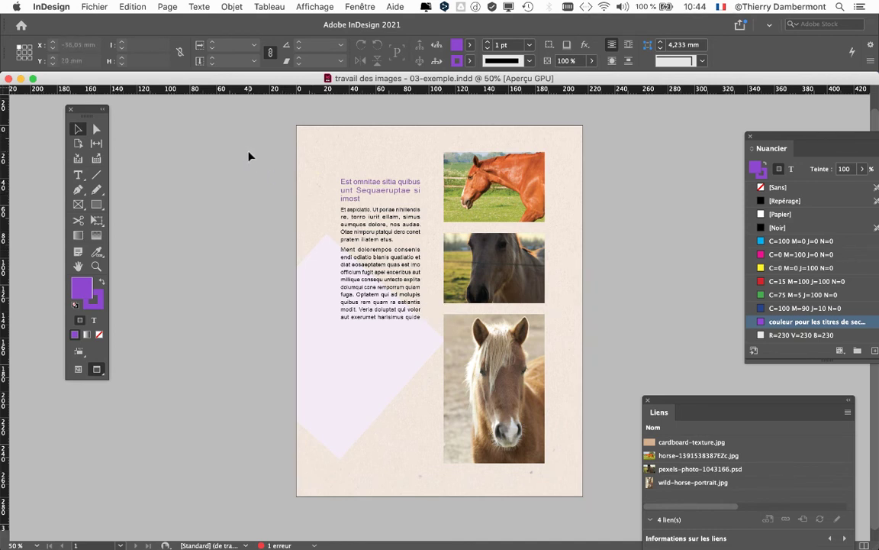
Step: Move the Nuancier panel closer to the page and delete the cardboard-texture.jpg image from the background frame
click(310, 164)
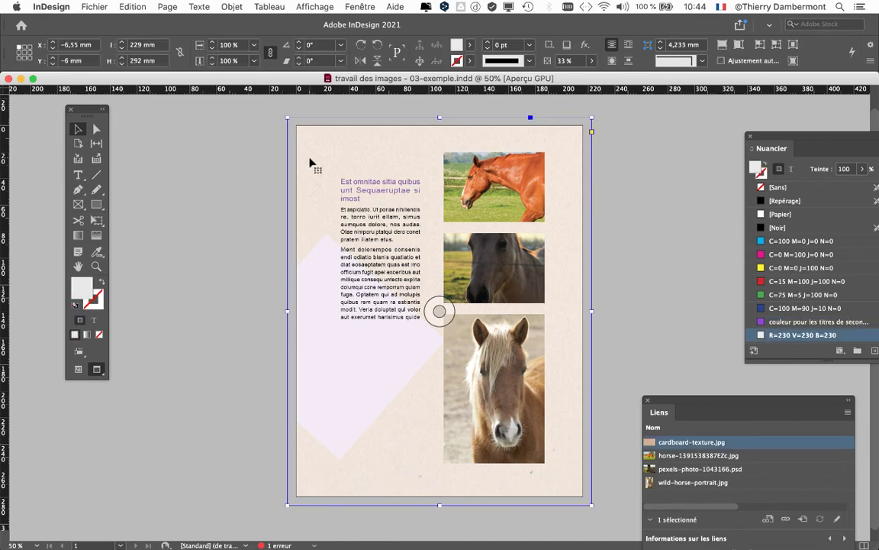
drag(767, 135, 669, 111)
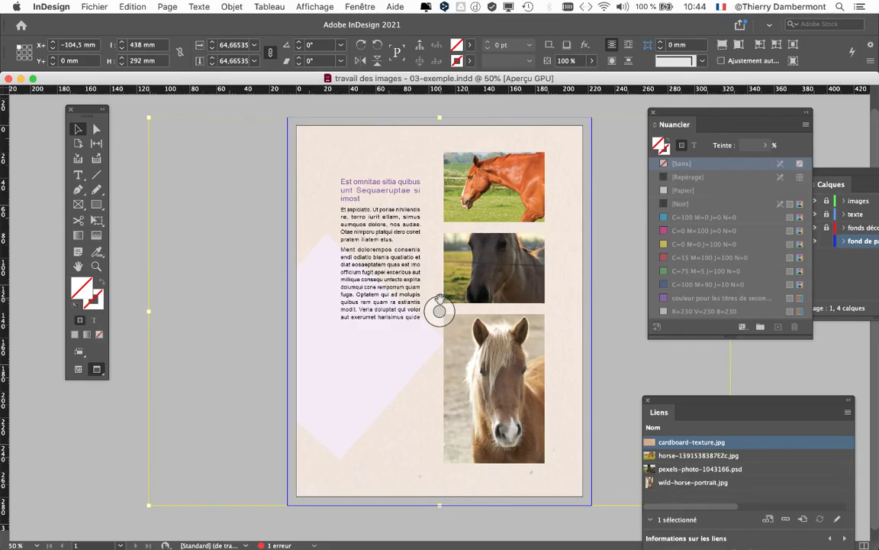
key(Delete)
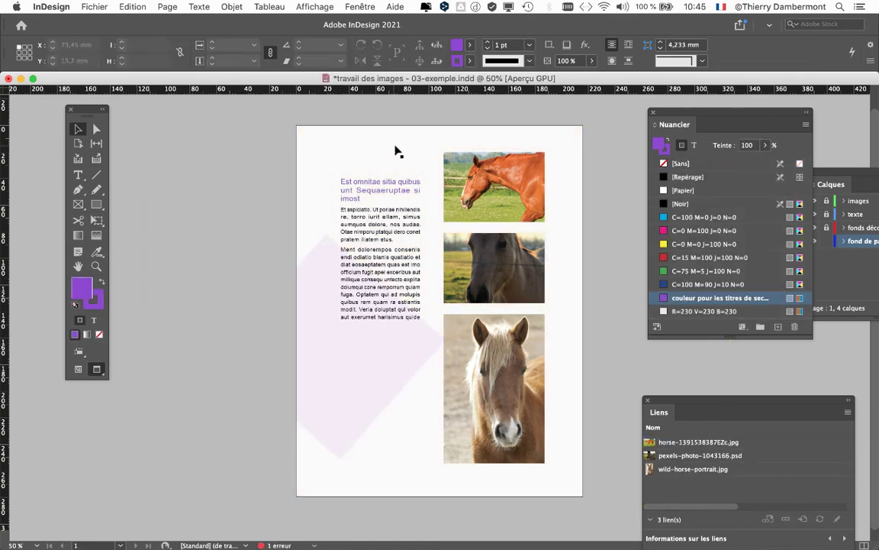
Step: Examine the horse photos and the page edges against the plain background at magnifications from 75 % to 125 %
key(super+1)
scroll(490, 186, right, 7)
scroll(490, 186, down, 4)
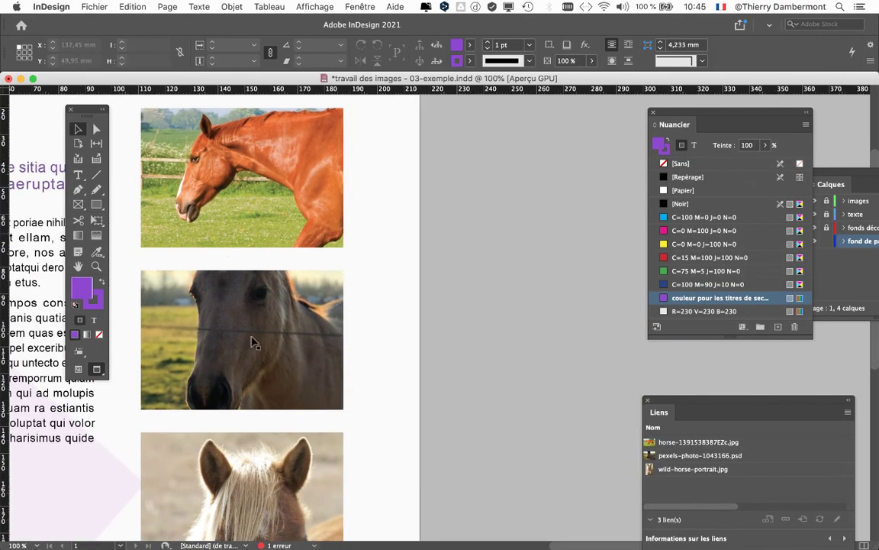
scroll(406, 402, down, 2)
scroll(412, 400, up, 1)
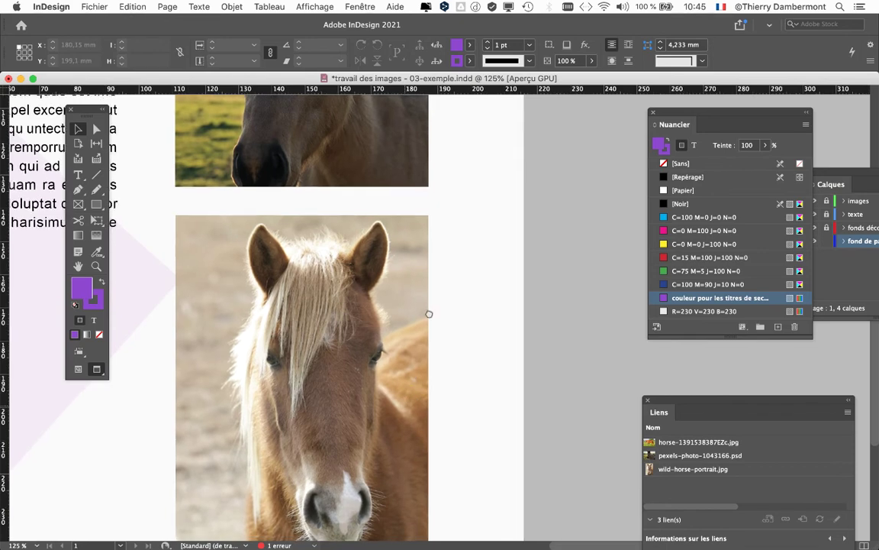
scroll(458, 344, down, 4)
scroll(458, 343, left, 1)
scroll(490, 370, up, 2)
scroll(495, 414, down, 2)
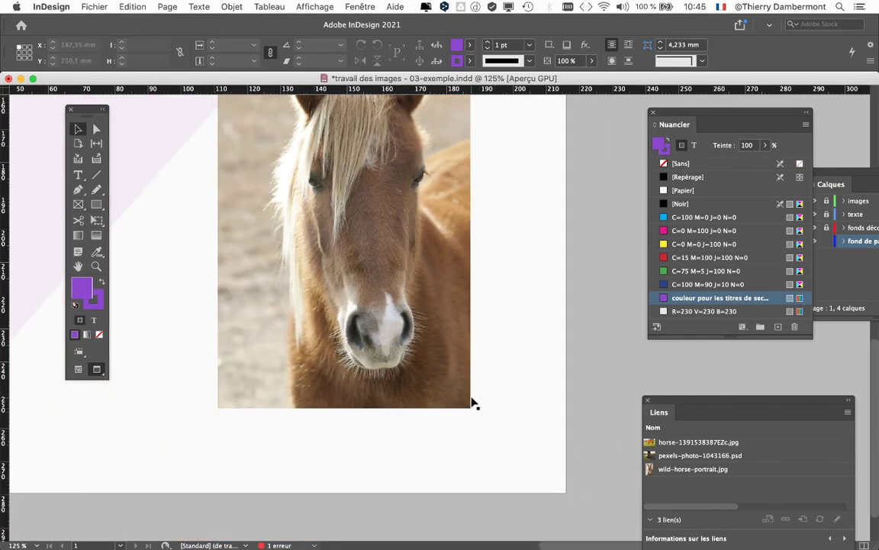
scroll(471, 405, down, 2)
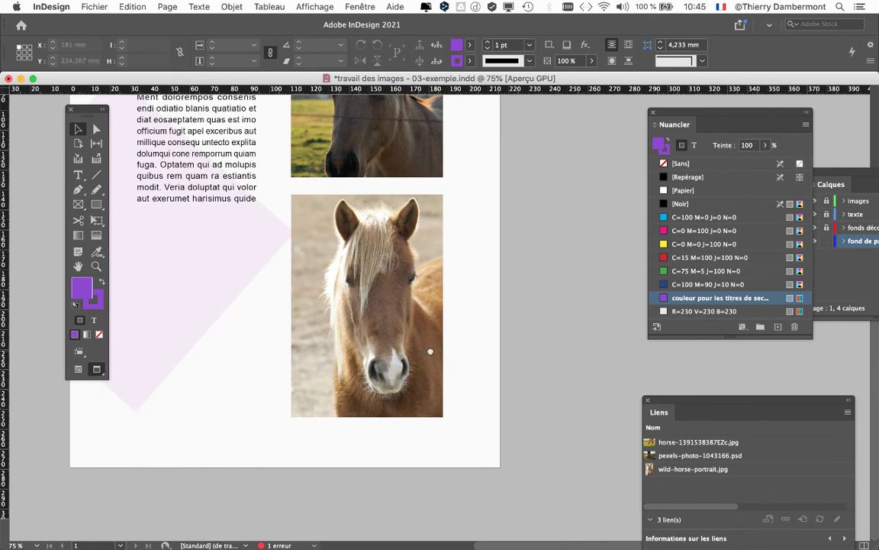
drag(428, 350, 478, 359)
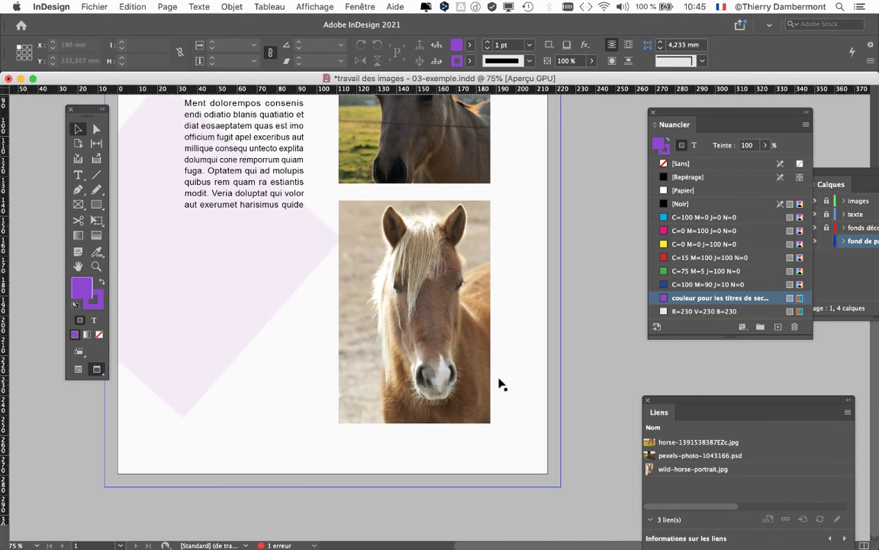